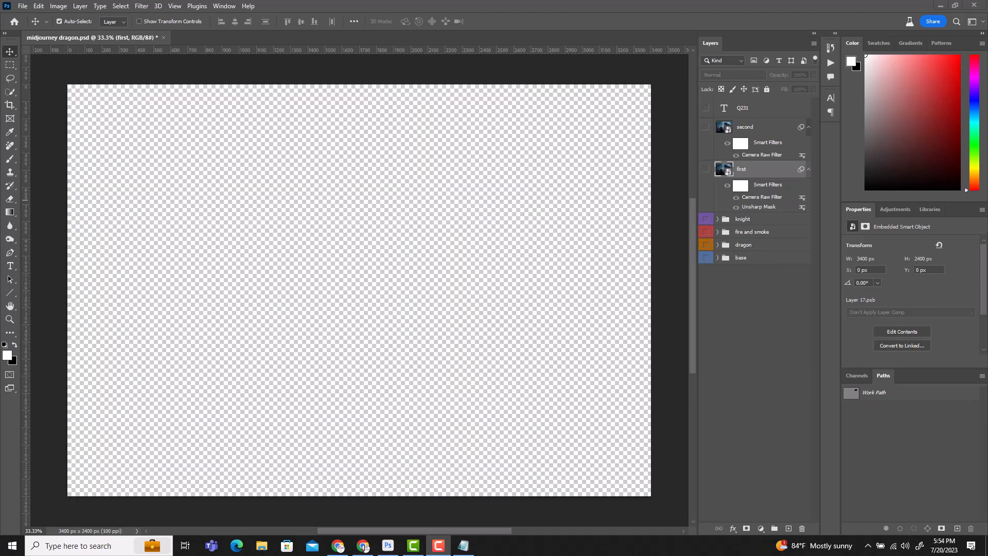
Show the base group and expand it to reveal its layers.
{"action": "left_click", "coordinate": [707, 259]}
{"action": "left_click", "coordinate": [707, 258]}
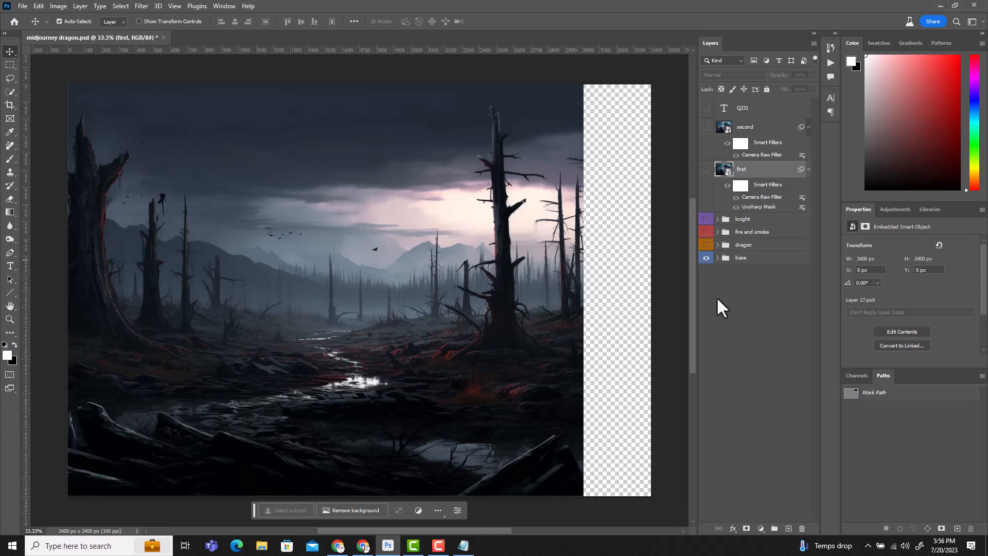
{"action": "left_click", "coordinate": [718, 258]}
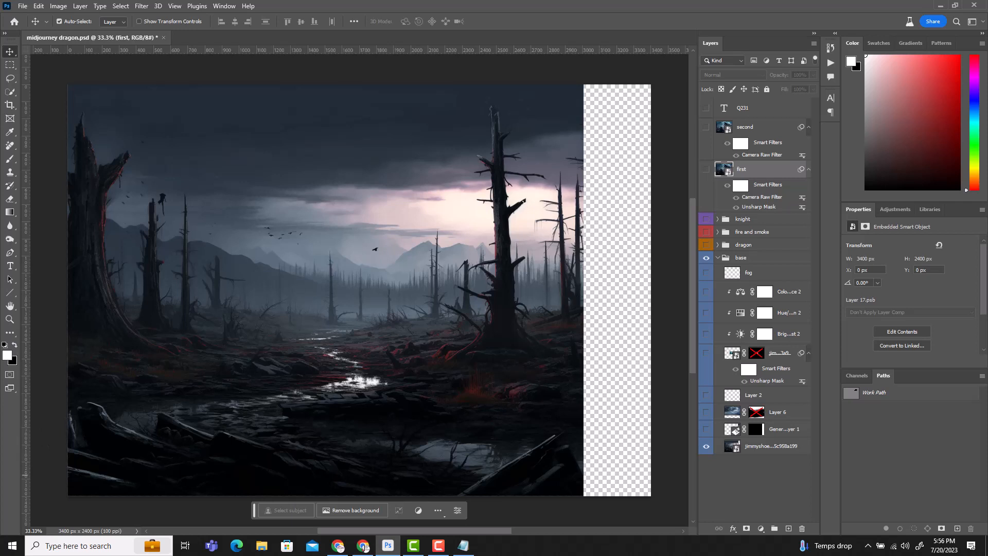
{"action": "key", "text": "alt+Tab"}
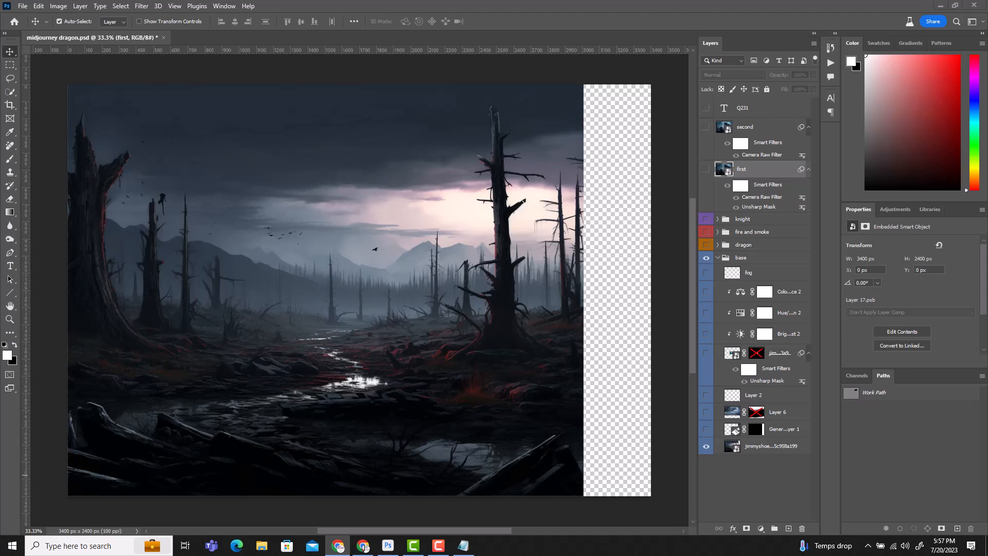
{"action": "left_click", "coordinate": [768, 487]}
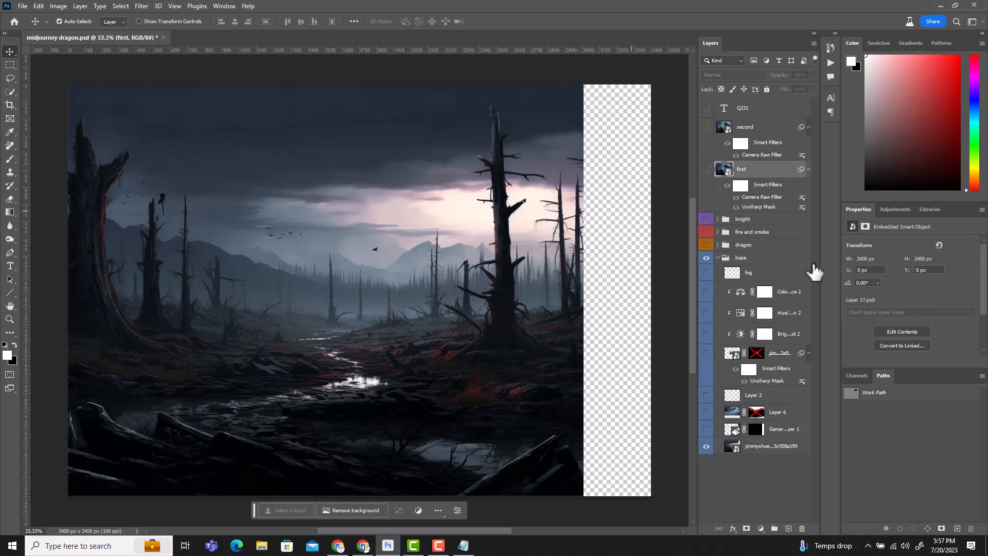
Show the generative fill layer and the stormy sky on Layer 6, and re-enable the sky's layer mask.
{"action": "left_click", "coordinate": [705, 429]}
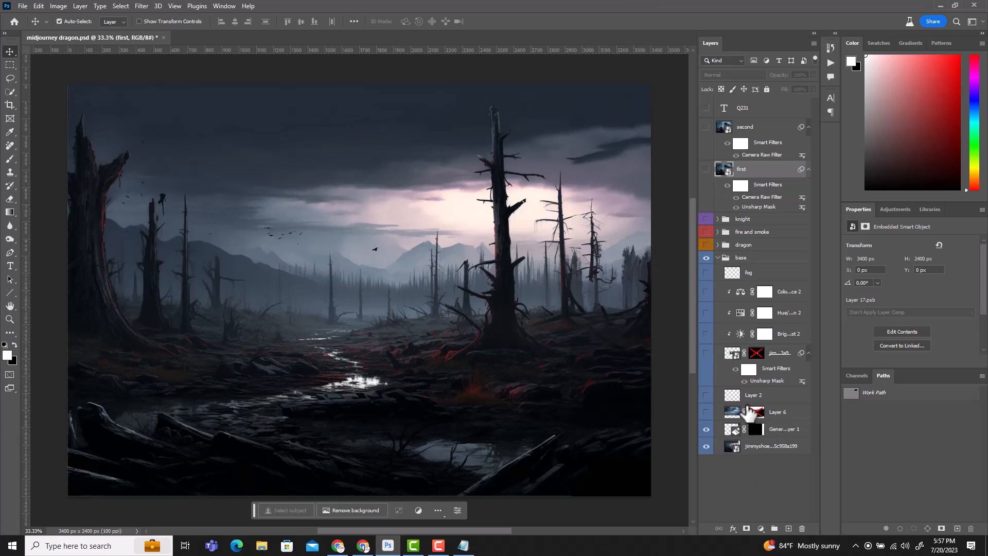
{"action": "left_click", "coordinate": [706, 428]}
{"action": "left_click", "coordinate": [707, 412]}
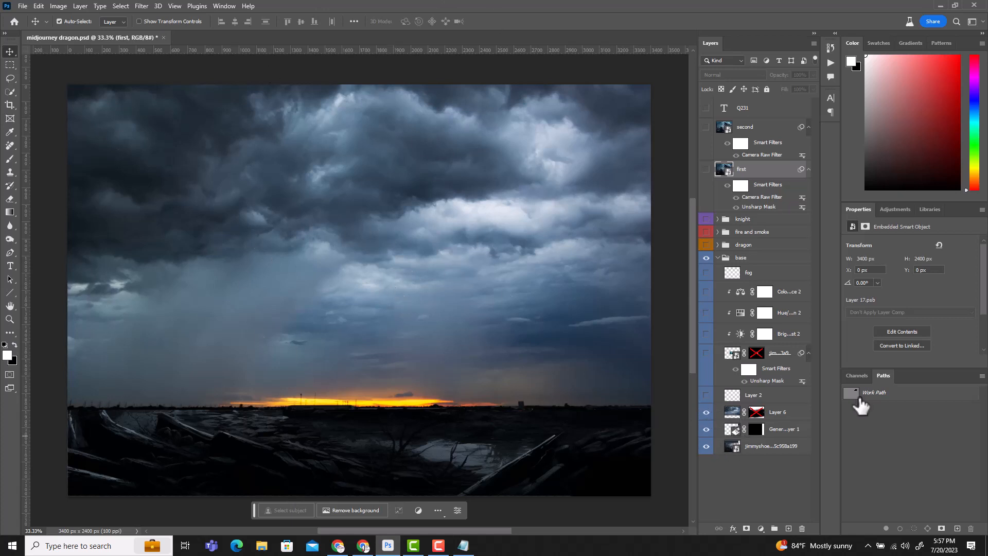
{"action": "left_click", "coordinate": [756, 412], "text": "shift"}
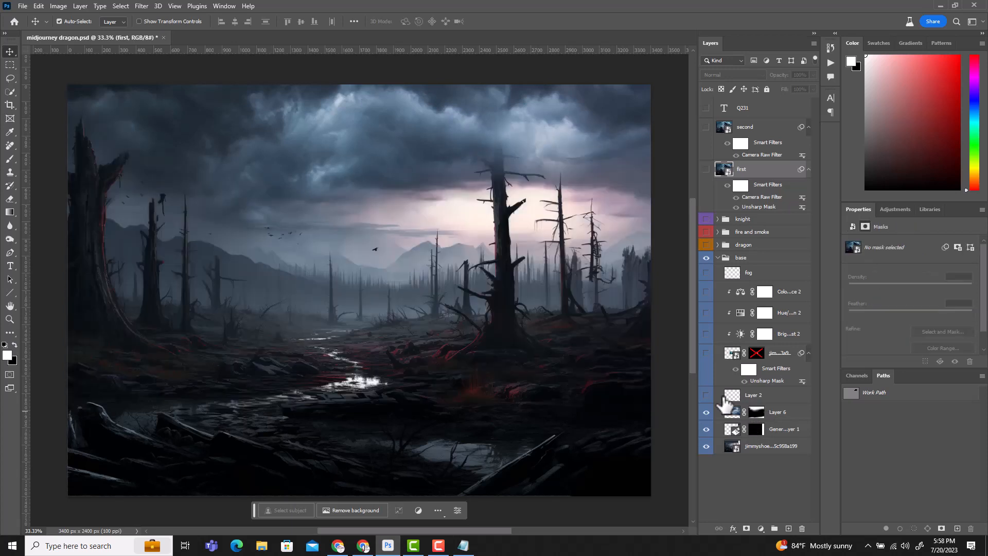
Show Layer 2 and the castle smart object in the base group, and re-enable the castle's layer mask.
{"action": "left_click", "coordinate": [707, 395]}
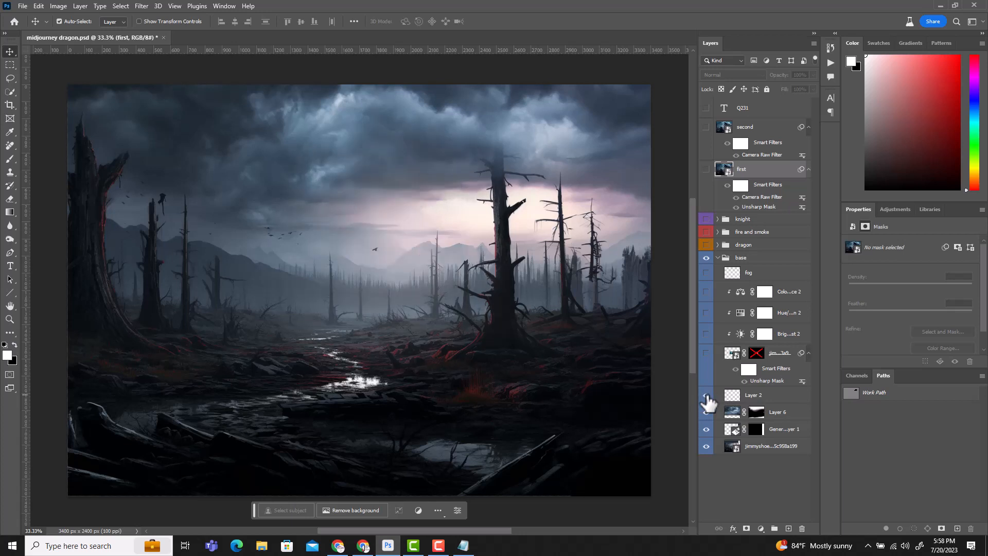
{"action": "left_click", "coordinate": [780, 396]}
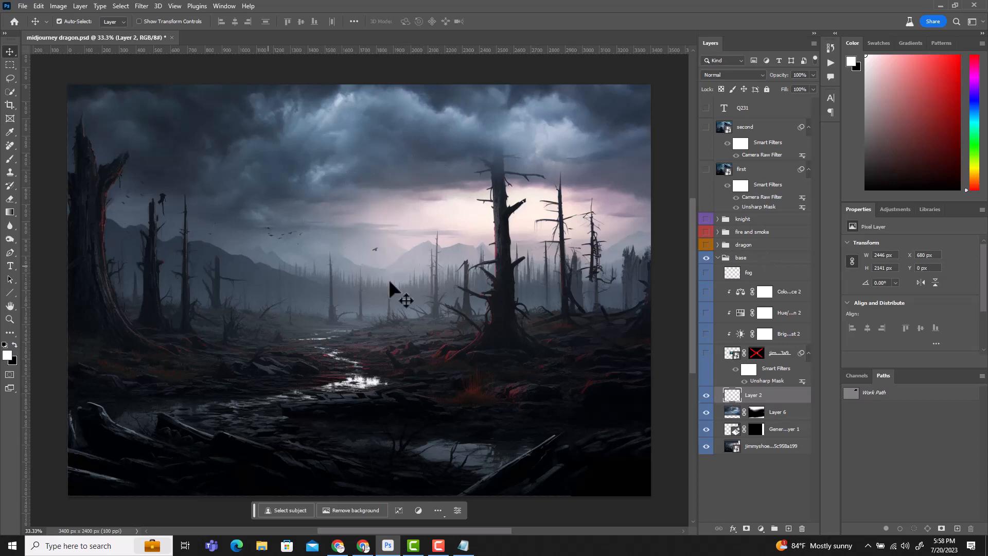
{"action": "left_click", "coordinate": [706, 354]}
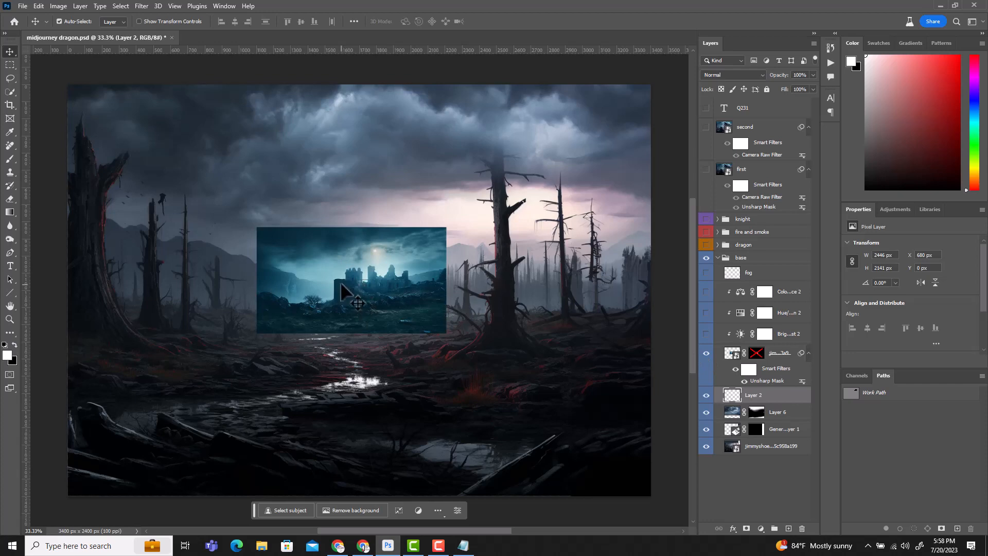
{"action": "left_click_drag", "start_coordinate": [341, 259], "coordinate": [388, 219]}
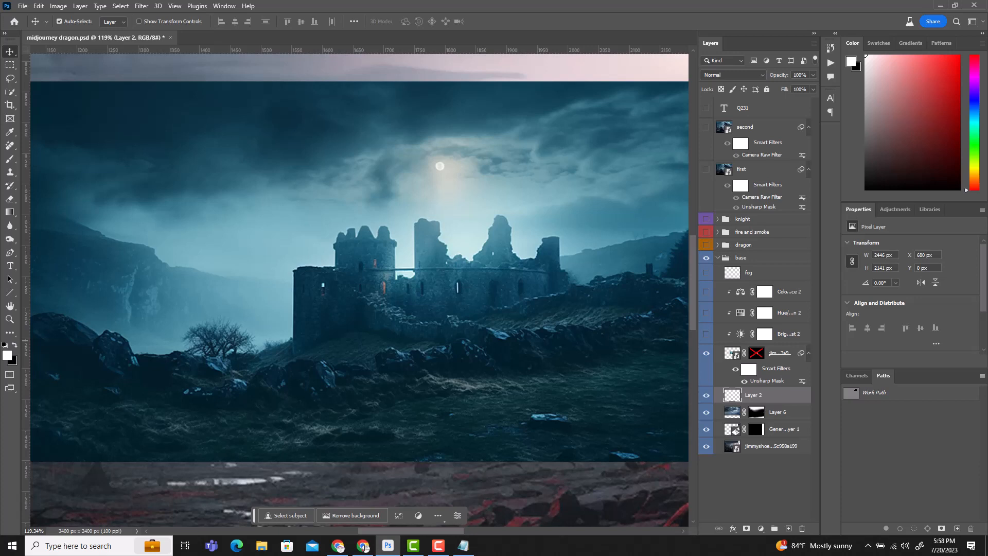
{"action": "key", "text": "alt+Tab"}
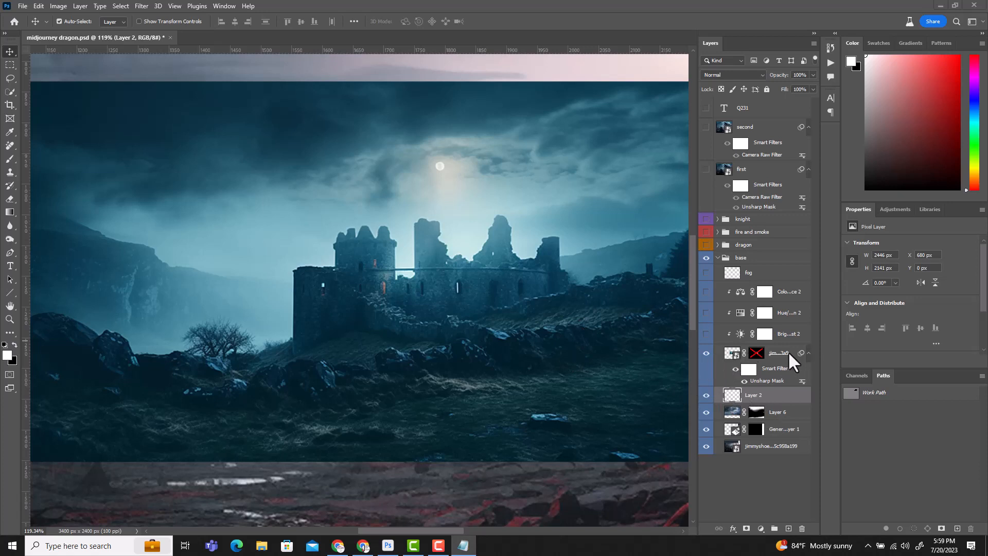
{"action": "left_click", "coordinate": [757, 353], "text": "shift"}
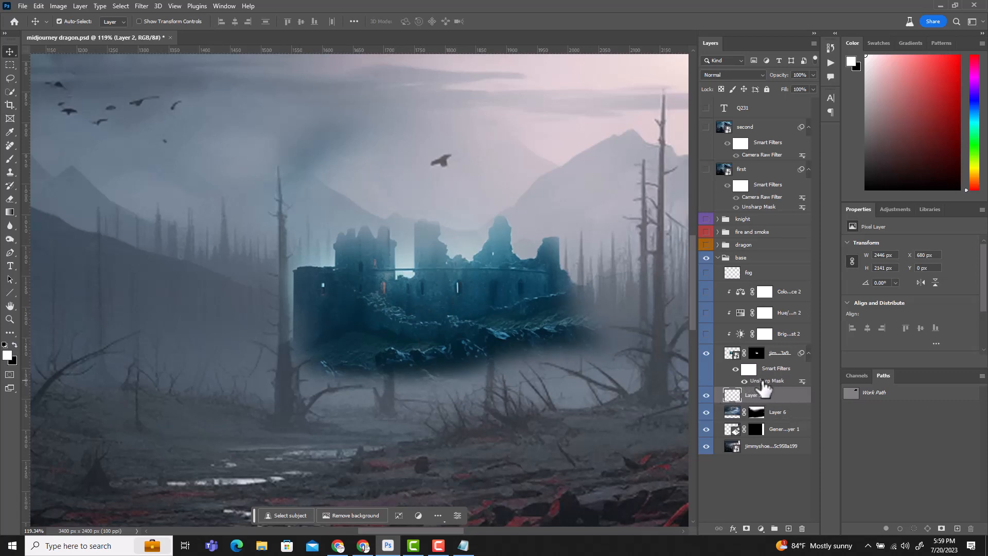
Turn on the castle's clipped Brightness/Contrast, Hue/Saturation and Color Balance adjustments and display the settings of each.
{"action": "left_click", "coordinate": [741, 335]}
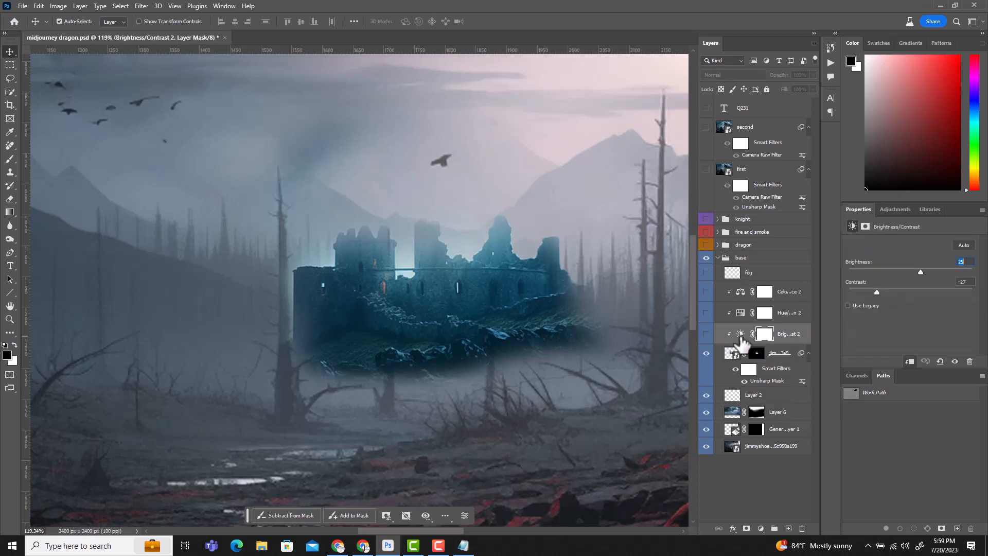
{"action": "left_click", "coordinate": [706, 334]}
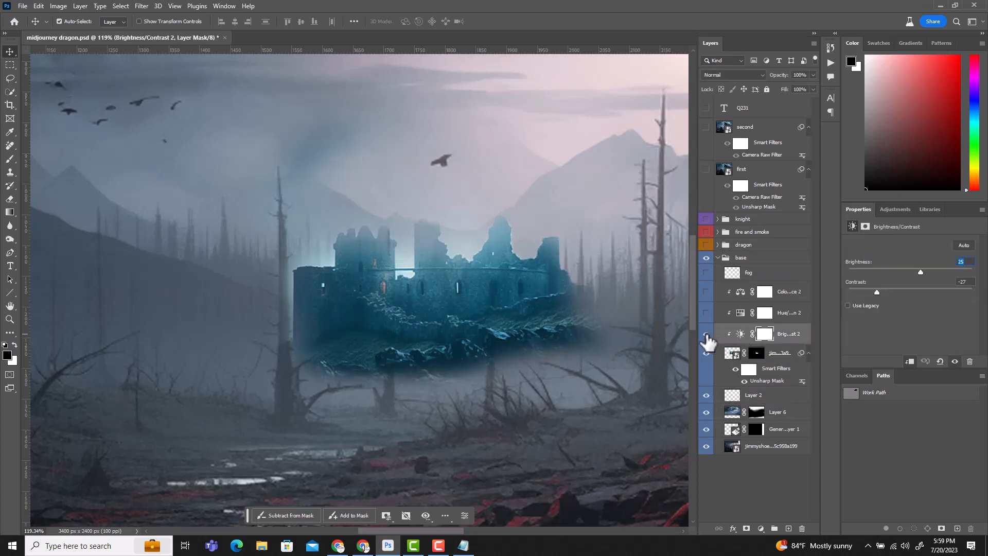
{"action": "left_click", "coordinate": [741, 334]}
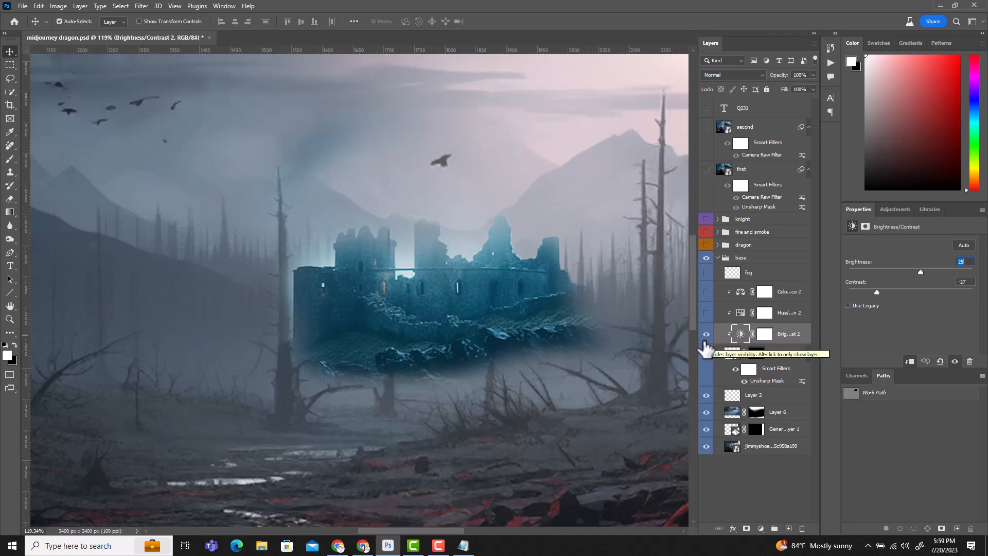
{"action": "left_click", "coordinate": [706, 313]}
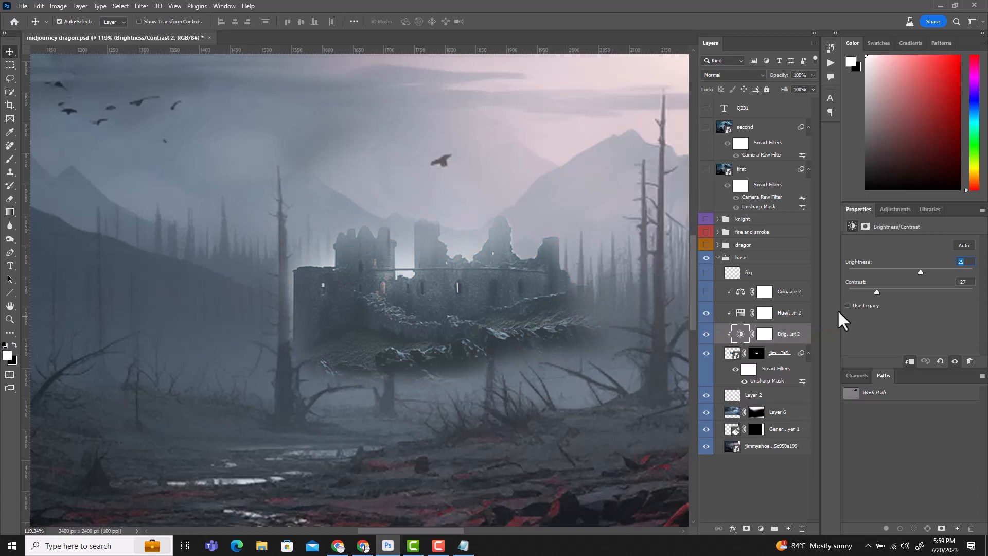
{"action": "left_click", "coordinate": [741, 314]}
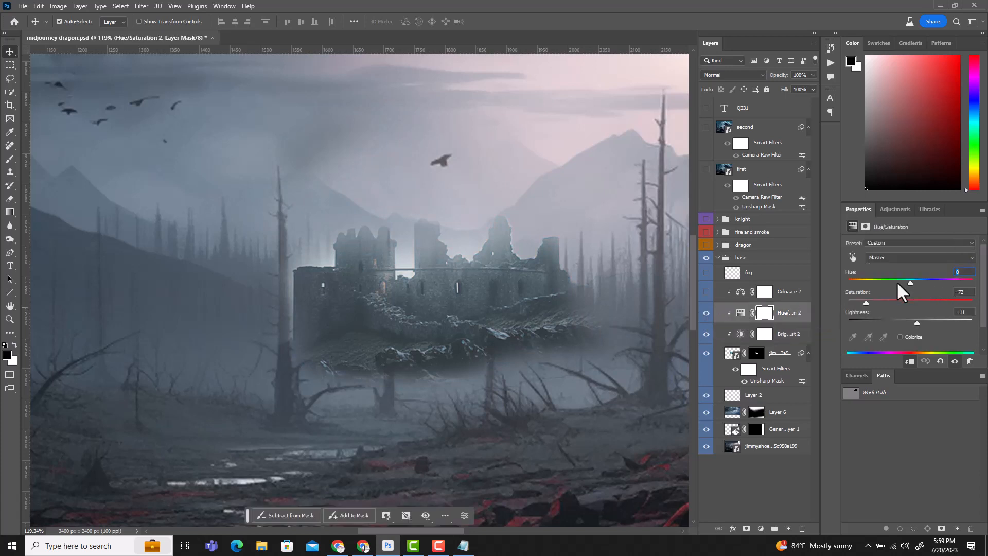
{"action": "left_click", "coordinate": [706, 292]}
{"action": "left_click", "coordinate": [740, 292]}
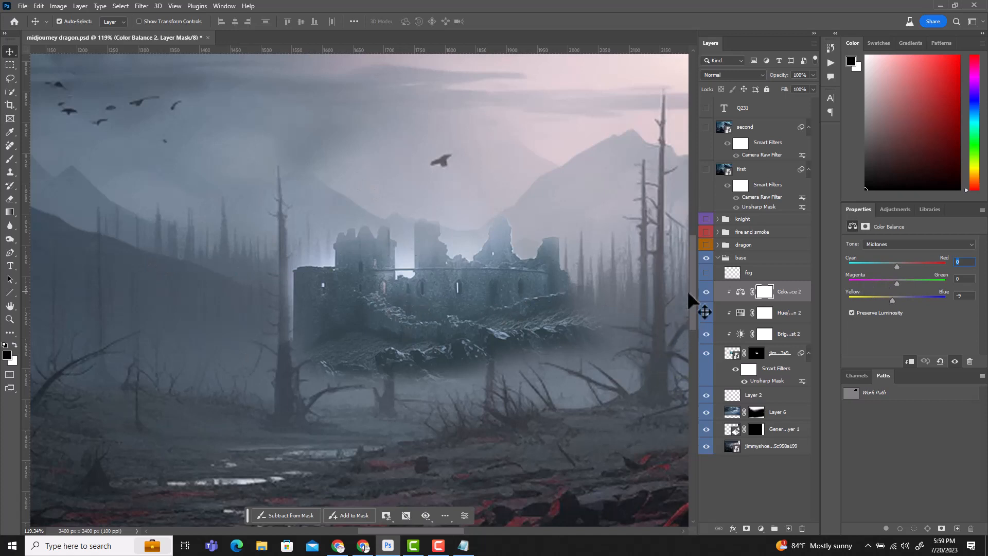
Show the fog layer over the whole scene and collapse the base group.
{"action": "left_click", "coordinate": [706, 273]}
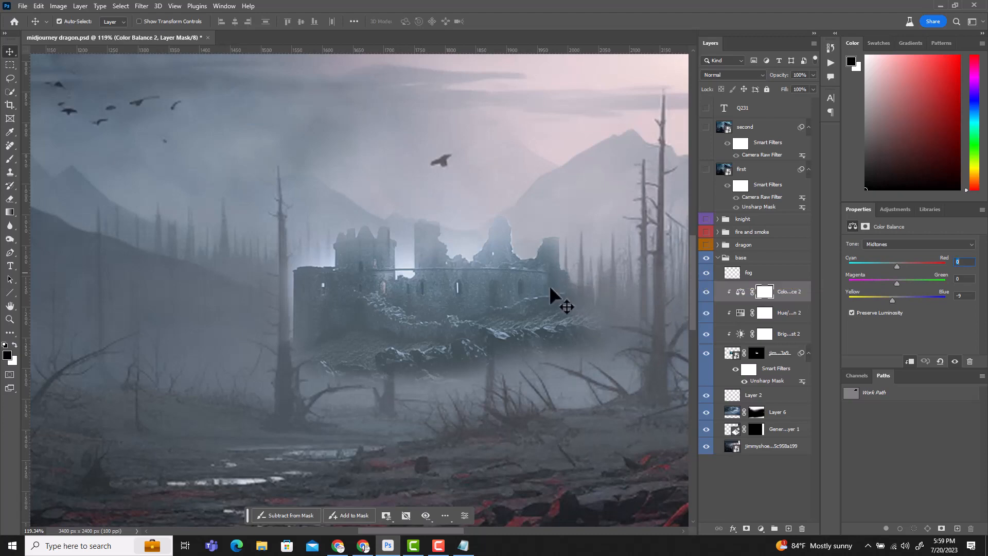
{"action": "left_click_drag", "start_coordinate": [549, 285], "coordinate": [387, 317]}
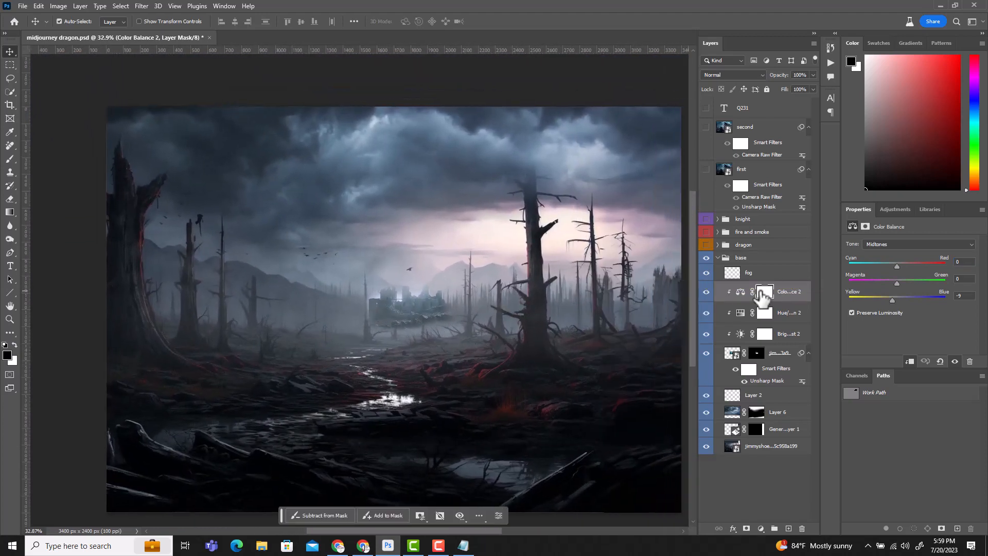
{"action": "left_click", "coordinate": [753, 272]}
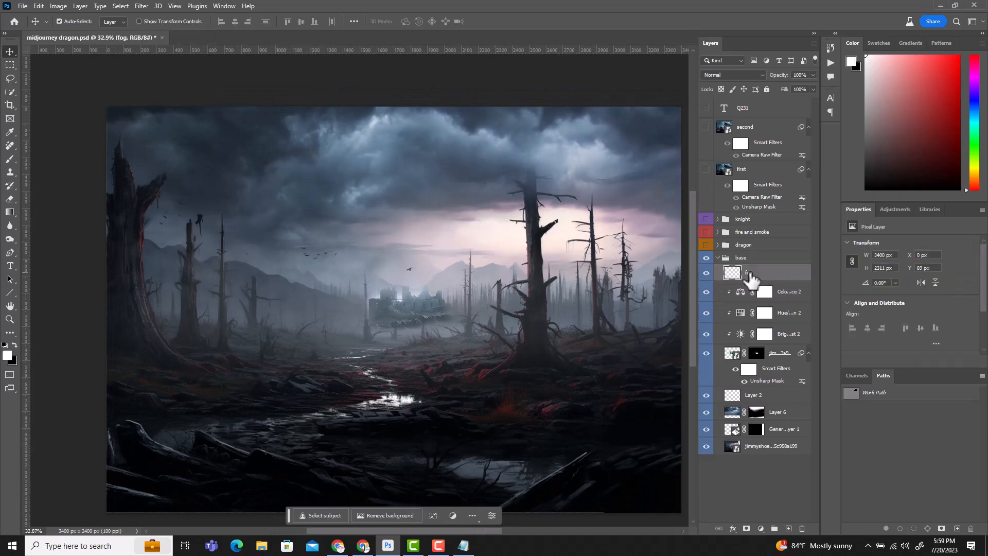
{"action": "left_click", "coordinate": [723, 282], "text": "alt"}
{"action": "left_click", "coordinate": [718, 258]}
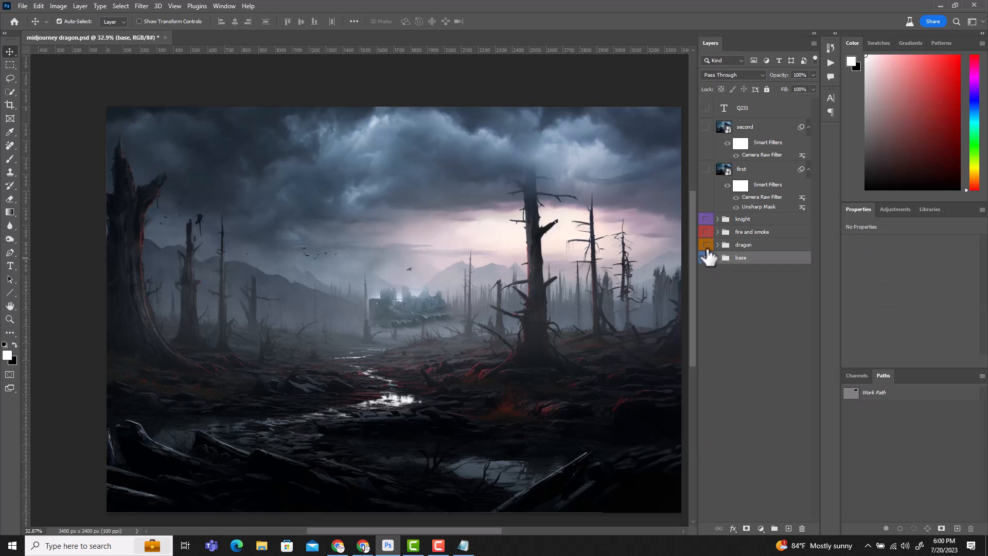
Show and expand the dragon group, and re-enable the mask on the dragon image layer.
{"action": "left_click", "coordinate": [706, 245]}
{"action": "left_click", "coordinate": [706, 258]}
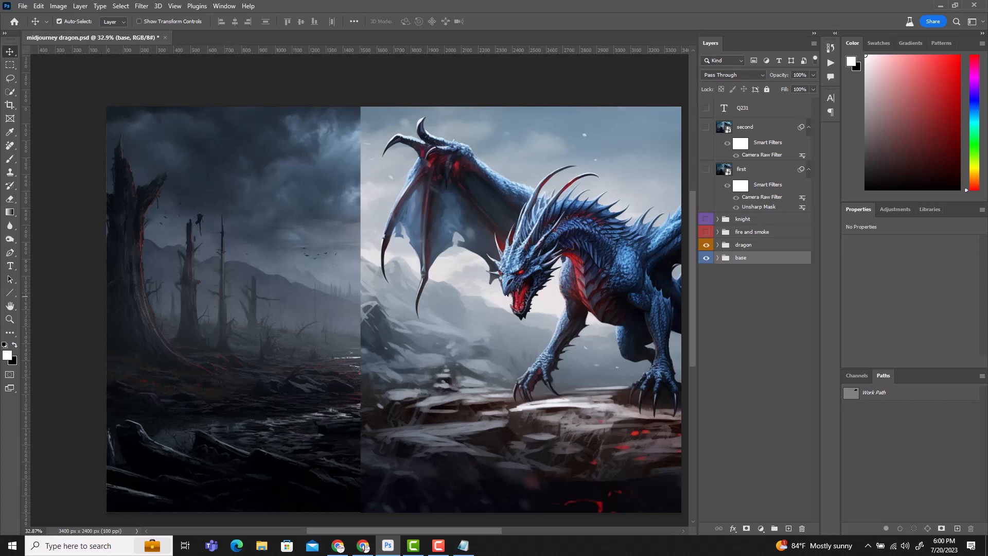
{"action": "left_click", "coordinate": [718, 246]}
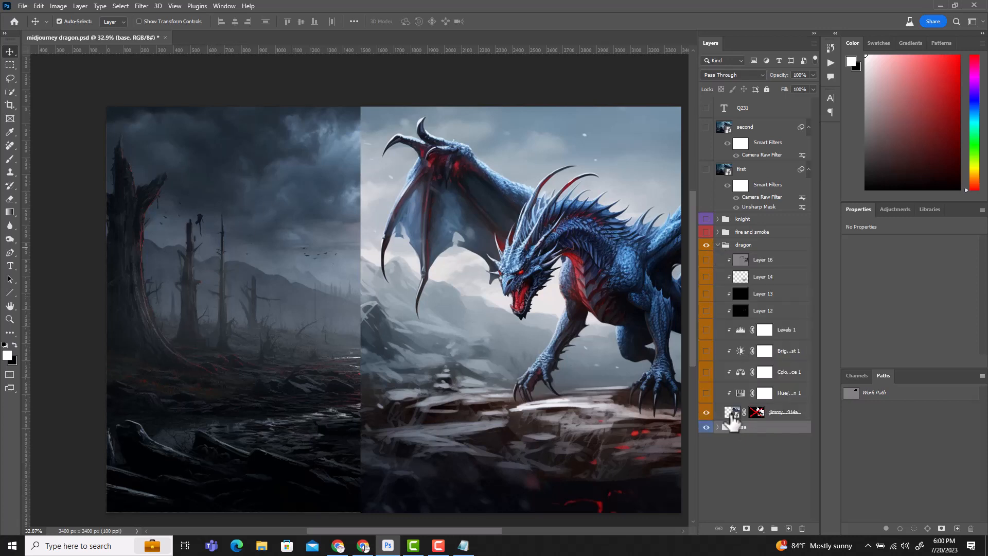
{"action": "left_click", "coordinate": [759, 413], "text": "shift"}
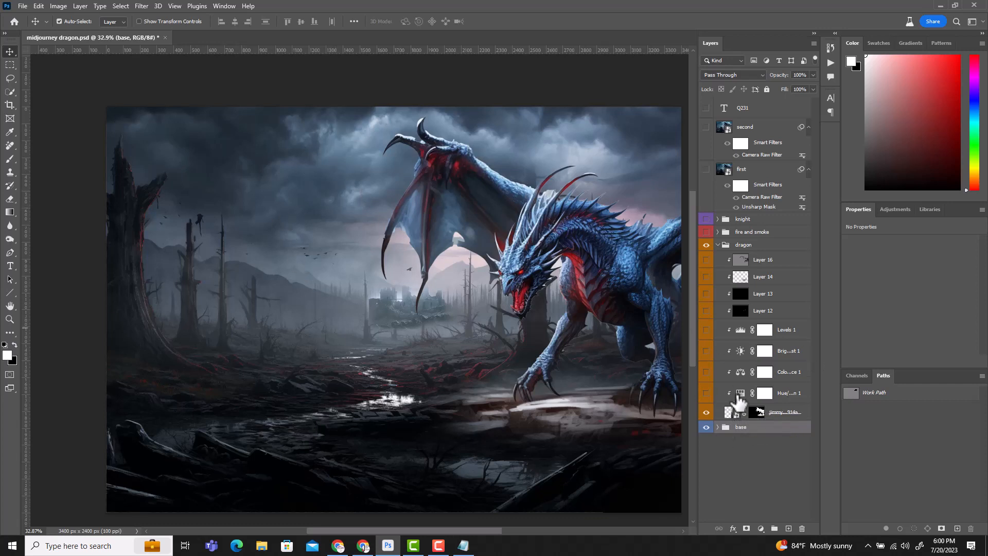
Turn on the dragon's clipped Hue/Saturation and Color Balance adjustments and display their settings.
{"action": "left_click", "coordinate": [739, 397]}
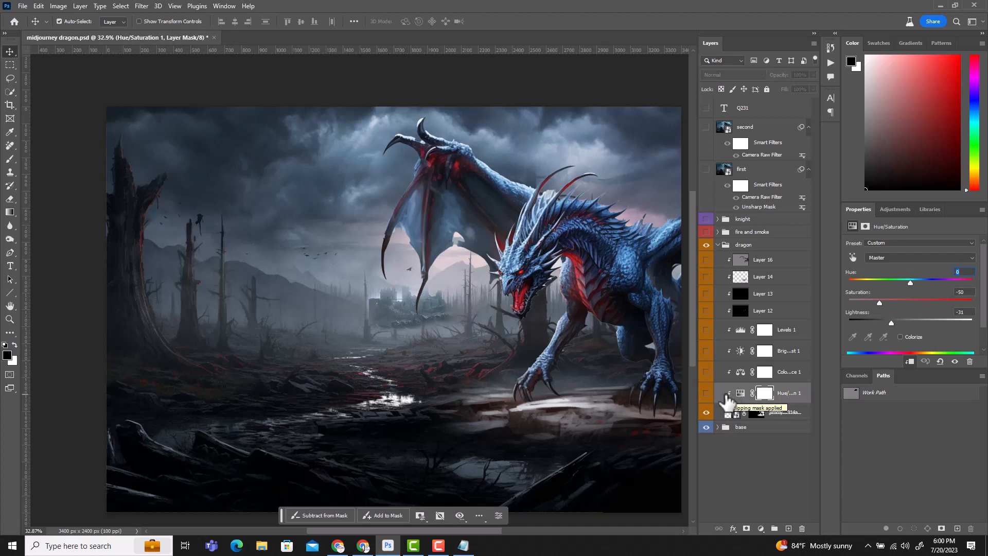
{"action": "left_click", "coordinate": [707, 393]}
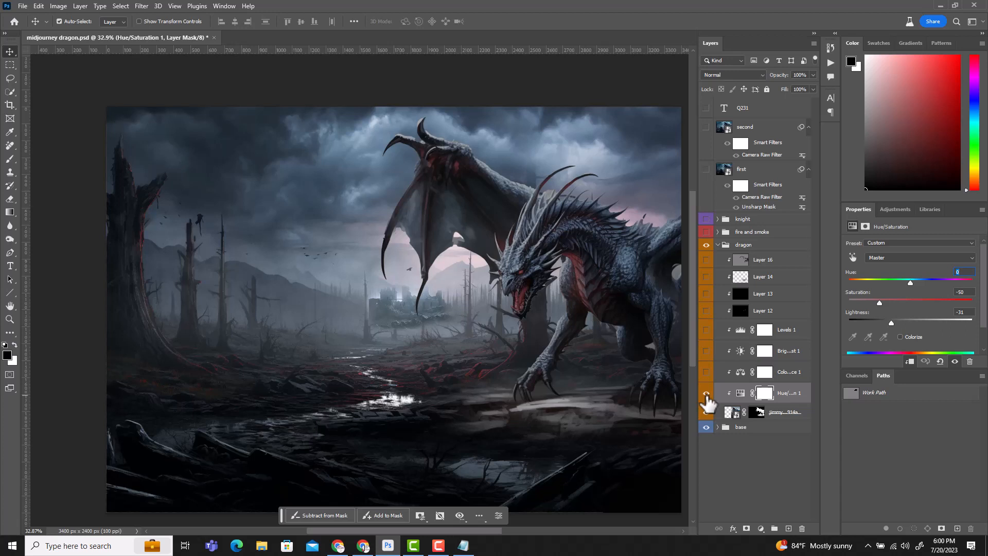
{"action": "left_click", "coordinate": [741, 374]}
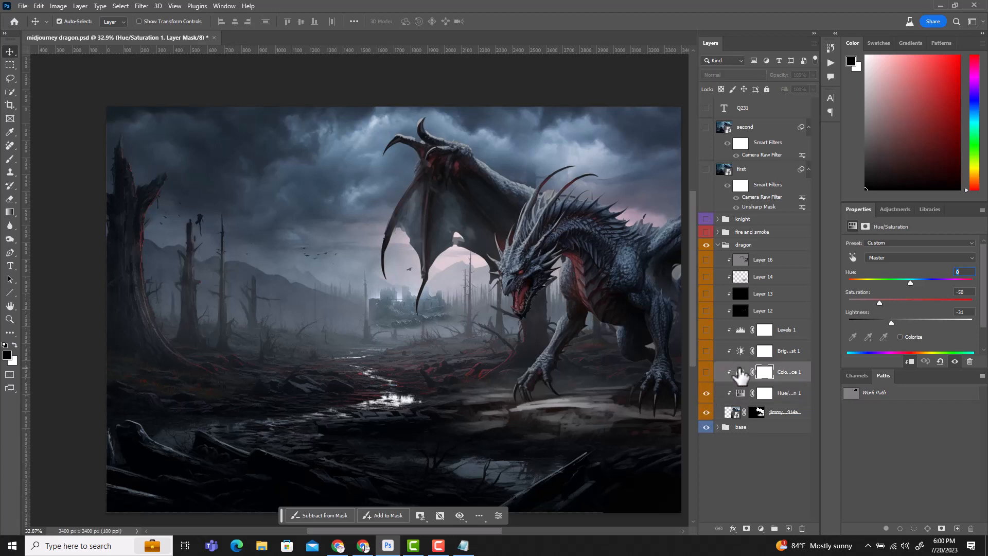
{"action": "left_click", "coordinate": [706, 372]}
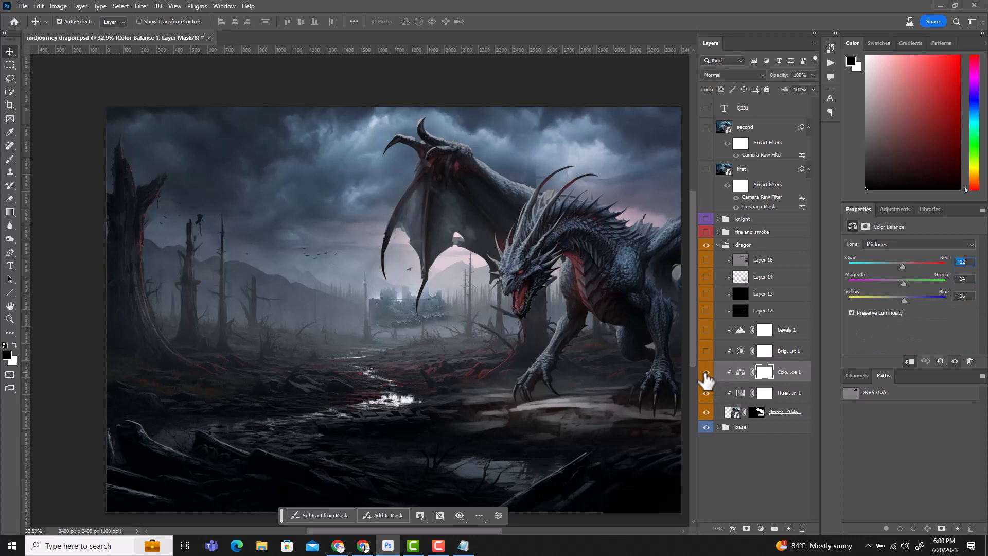
Compare the dragon with and without its Color Balance adjustment, leaving the adjustment on.
{"action": "left_click", "coordinate": [706, 372]}
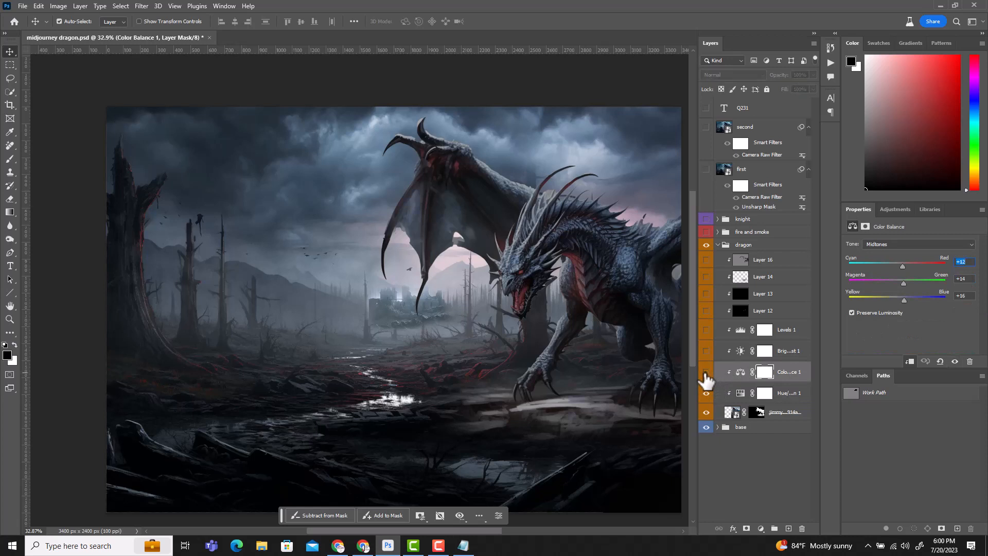
{"action": "left_click", "coordinate": [706, 373]}
{"action": "left_click", "coordinate": [706, 372]}
{"action": "left_click", "coordinate": [706, 373]}
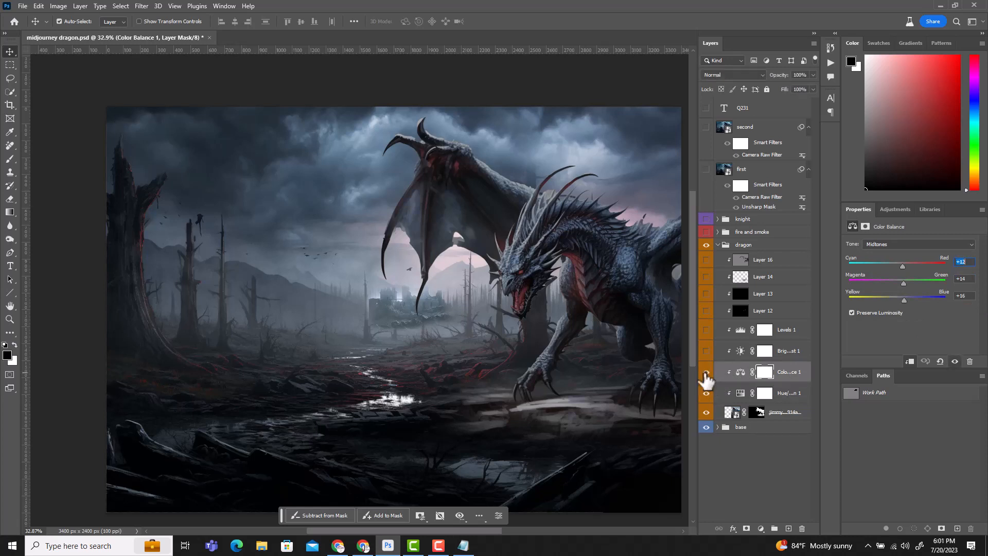
Turn on the dragon's clipped Brightness/Contrast adjustment and display its settings.
{"action": "left_click", "coordinate": [741, 352]}
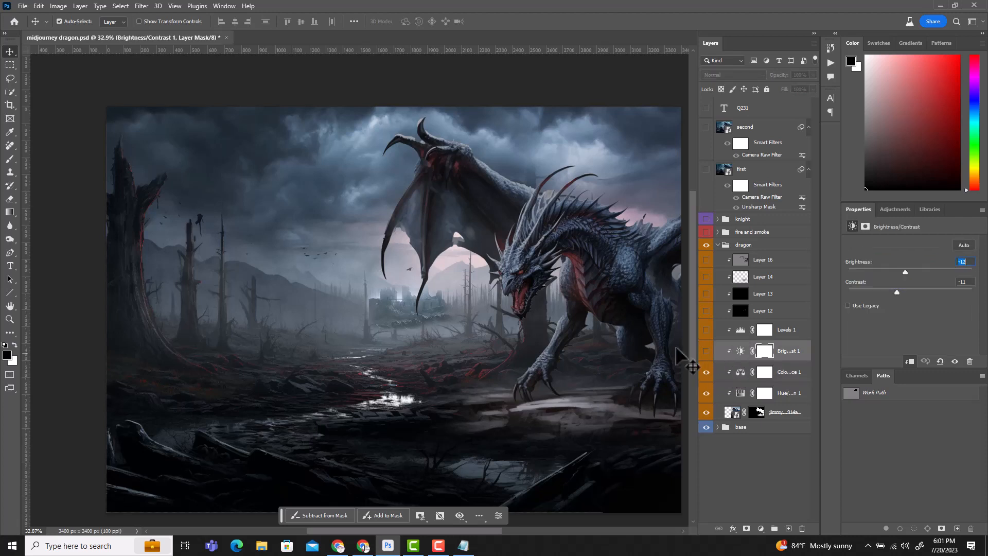
{"action": "left_click", "coordinate": [706, 354]}
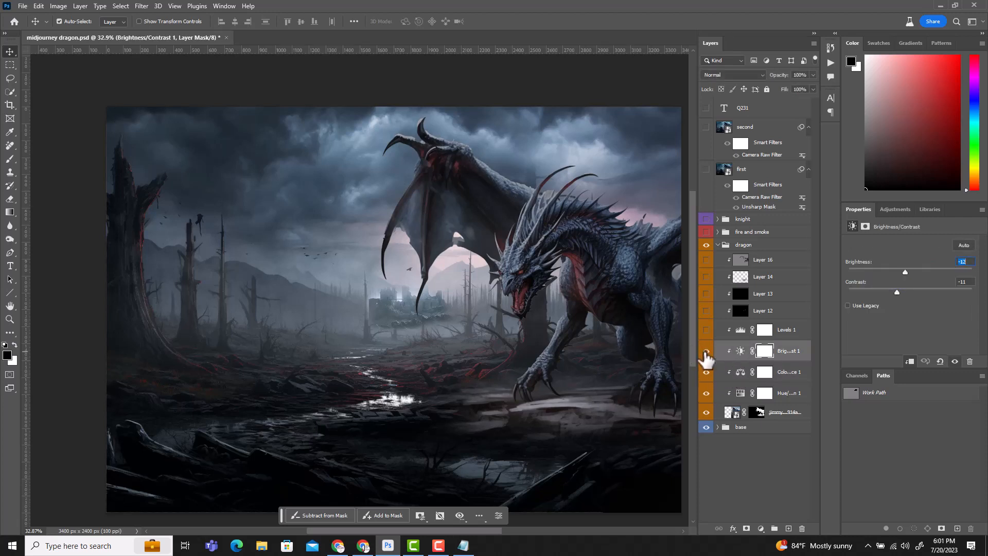
{"action": "left_click", "coordinate": [741, 352]}
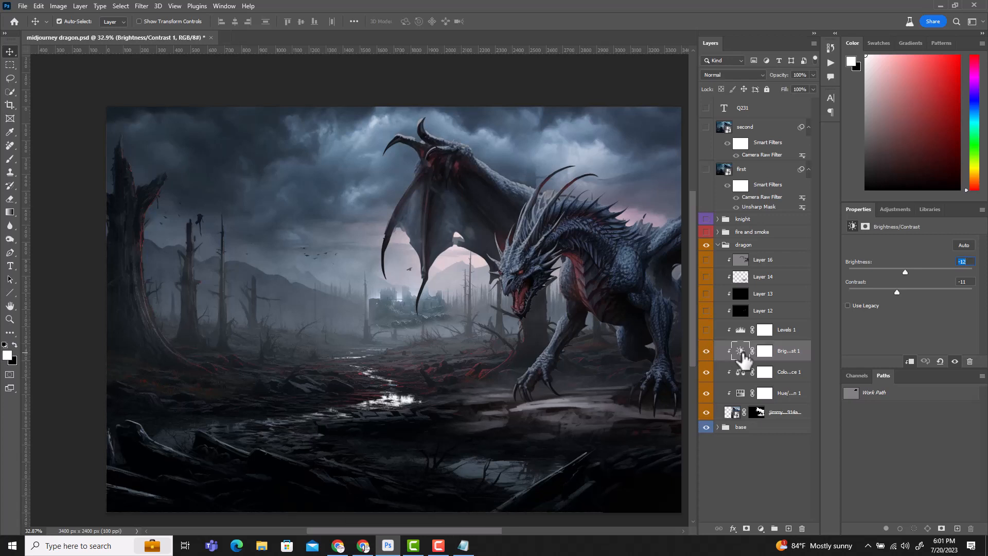
Turn on the dragon's clipped Levels adjustment and display its settings.
{"action": "left_click", "coordinate": [706, 330]}
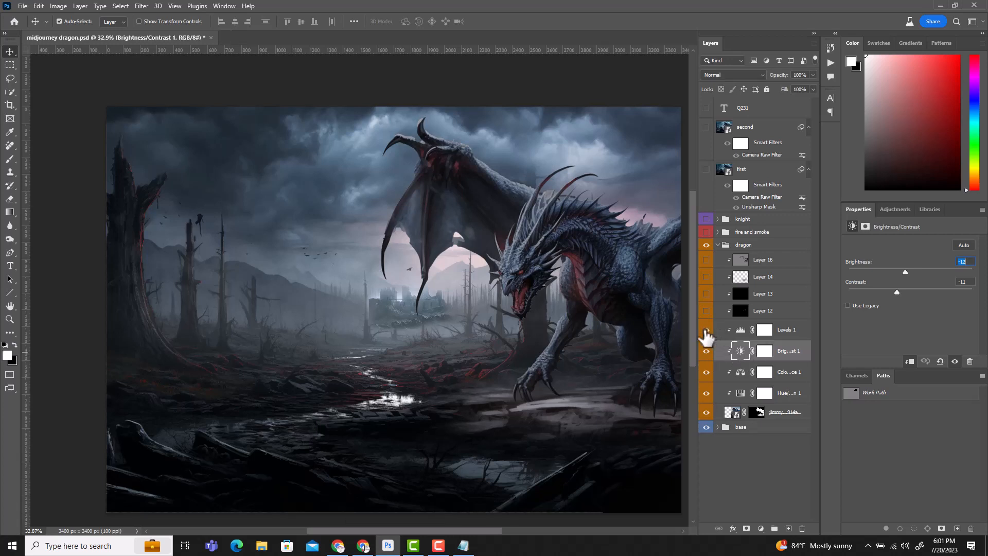
{"action": "left_click", "coordinate": [763, 334]}
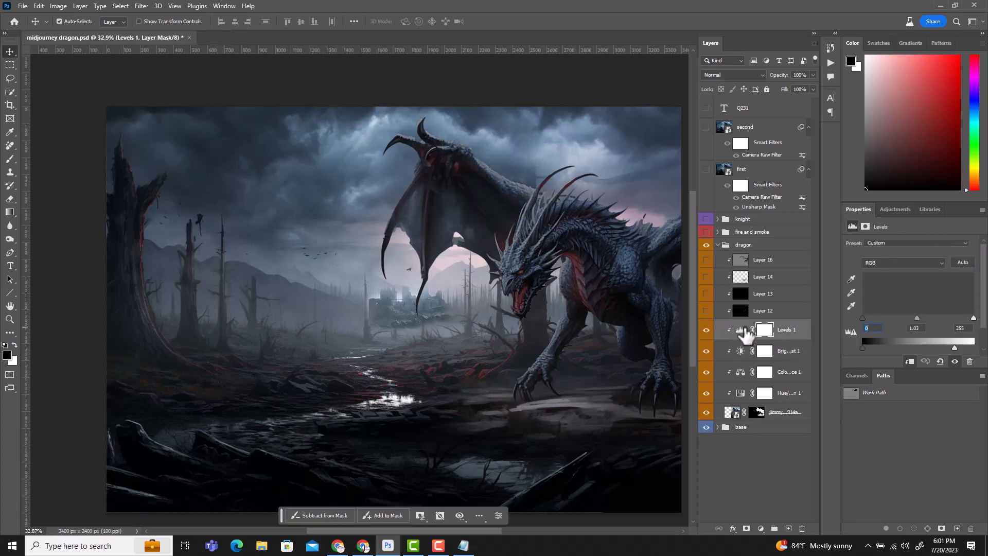
{"action": "left_click", "coordinate": [707, 329]}
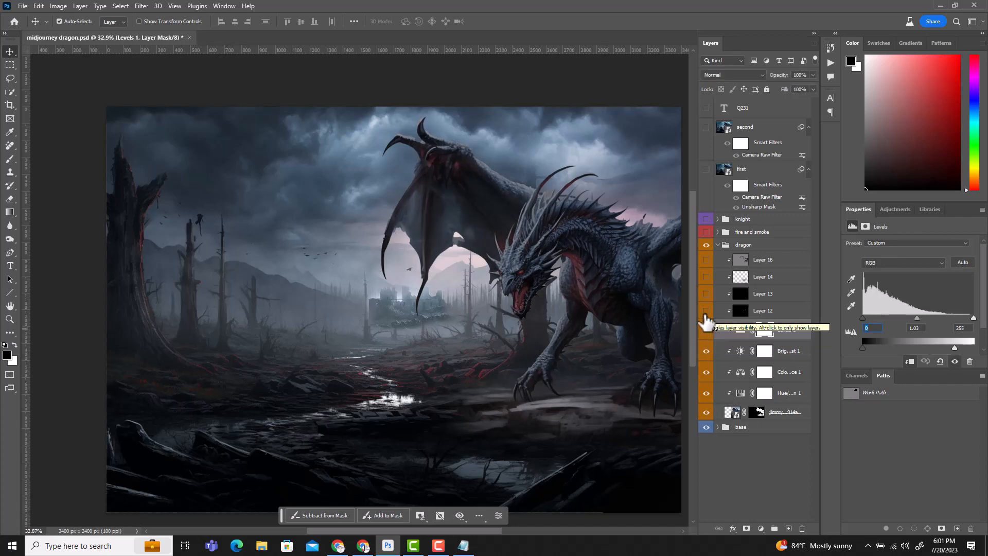
Show and select the dragon's clipped glow layers Layer 12 and Layer 13, comparing the image with and without Layer 12.
{"action": "left_click", "coordinate": [706, 311]}
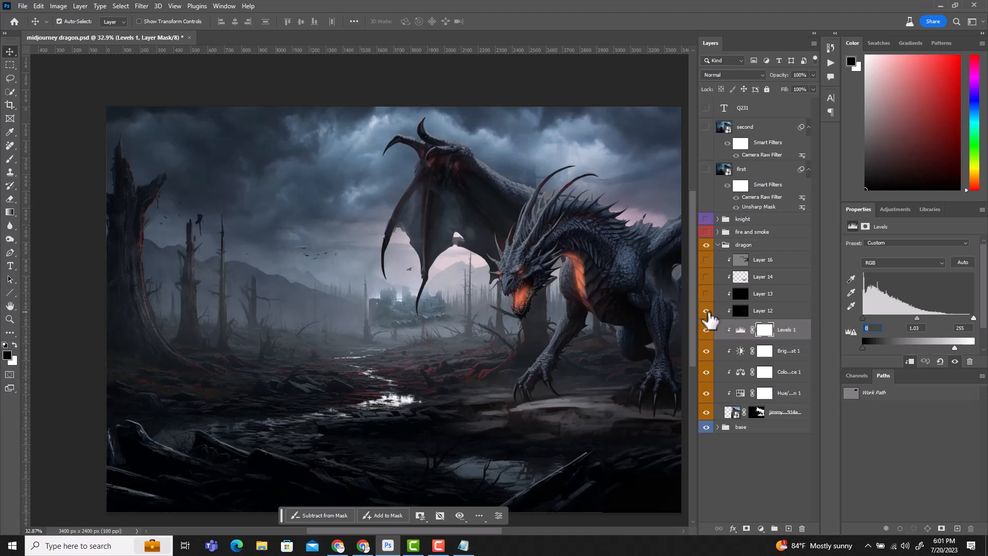
{"action": "left_click", "coordinate": [707, 310]}
{"action": "left_click", "coordinate": [707, 311]}
{"action": "left_click", "coordinate": [741, 312]}
{"action": "key", "text": "x"}
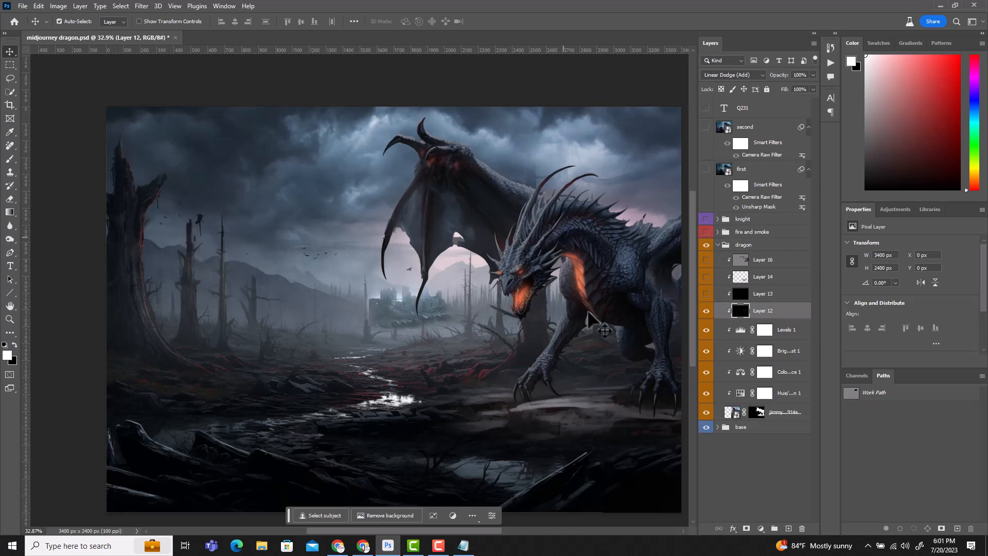
{"action": "left_click", "coordinate": [706, 295]}
{"action": "left_click", "coordinate": [742, 294]}
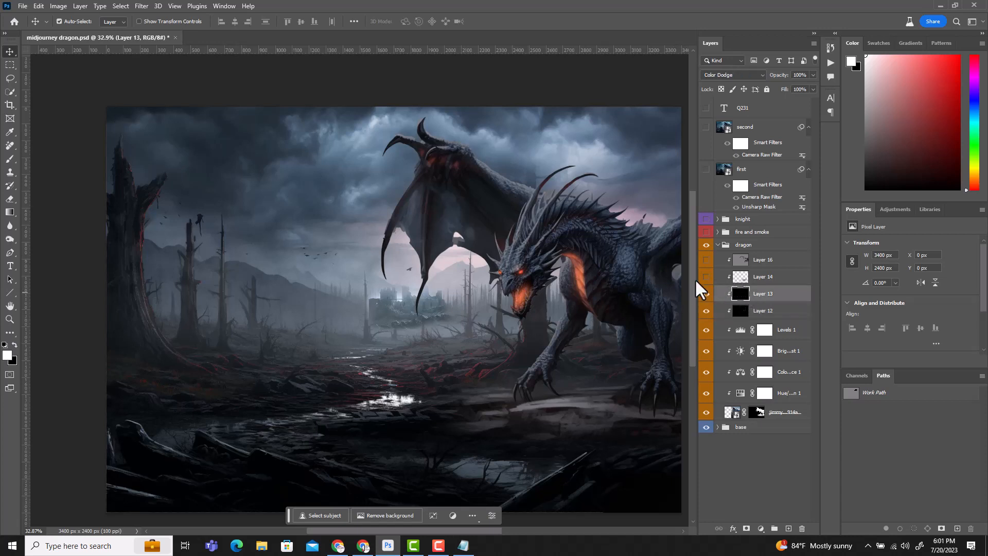
Show the dragon's clipped Layer 14 and Layer 16, comparing Layer 14 on and off, and collapse the dragon group.
{"action": "left_click", "coordinate": [740, 278]}
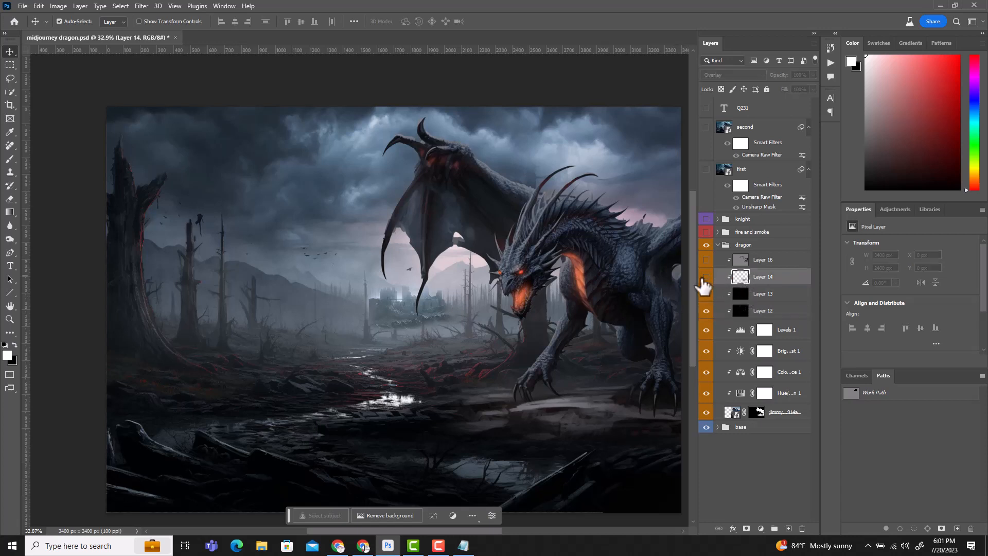
{"action": "left_click", "coordinate": [706, 278]}
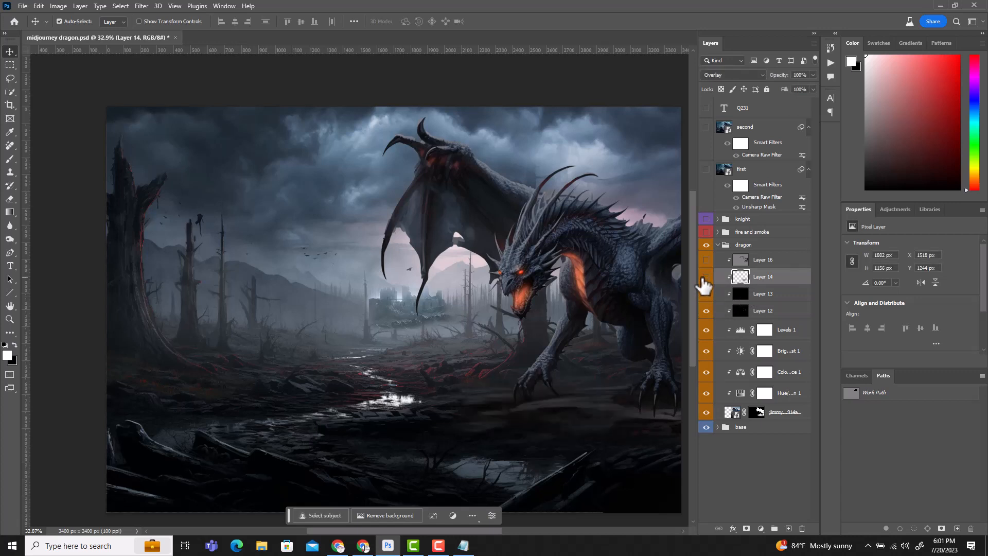
{"action": "left_click", "coordinate": [706, 278]}
{"action": "left_click", "coordinate": [706, 277]}
{"action": "left_click", "coordinate": [706, 277]}
{"action": "left_click", "coordinate": [706, 277]}
{"action": "left_click", "coordinate": [706, 260]}
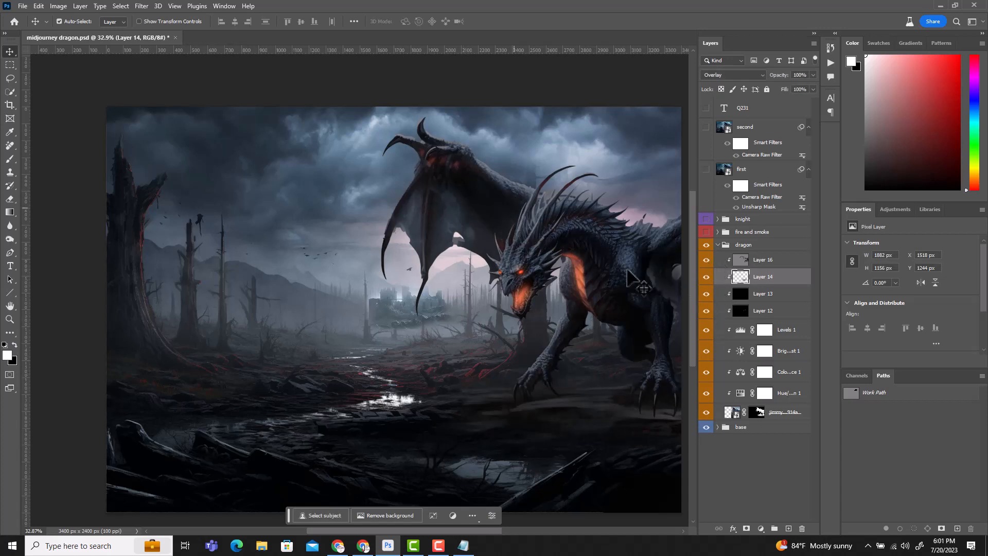
{"action": "left_click", "coordinate": [717, 245]}
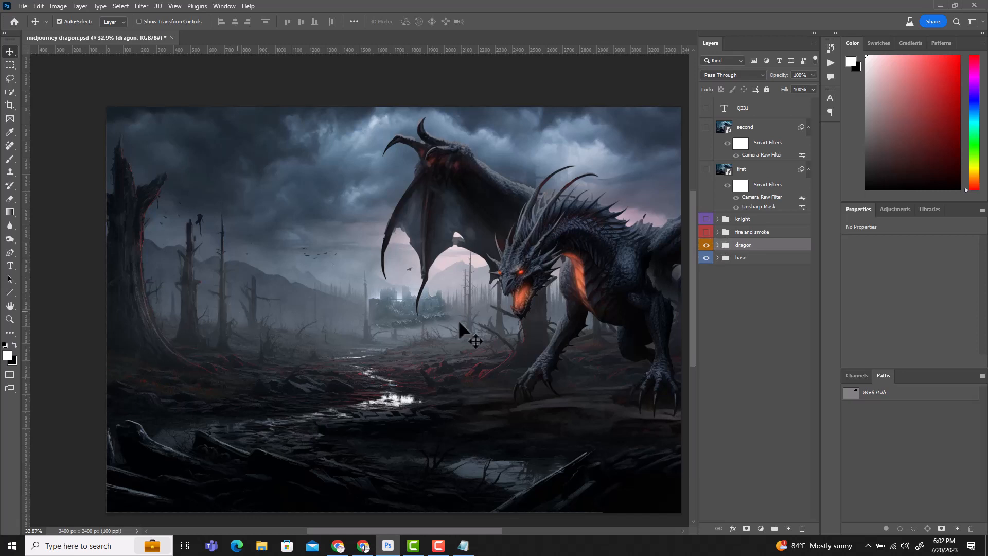
Expand and show the fire and smoke group, and turn on its Layer 15.
{"action": "left_click", "coordinate": [718, 233]}
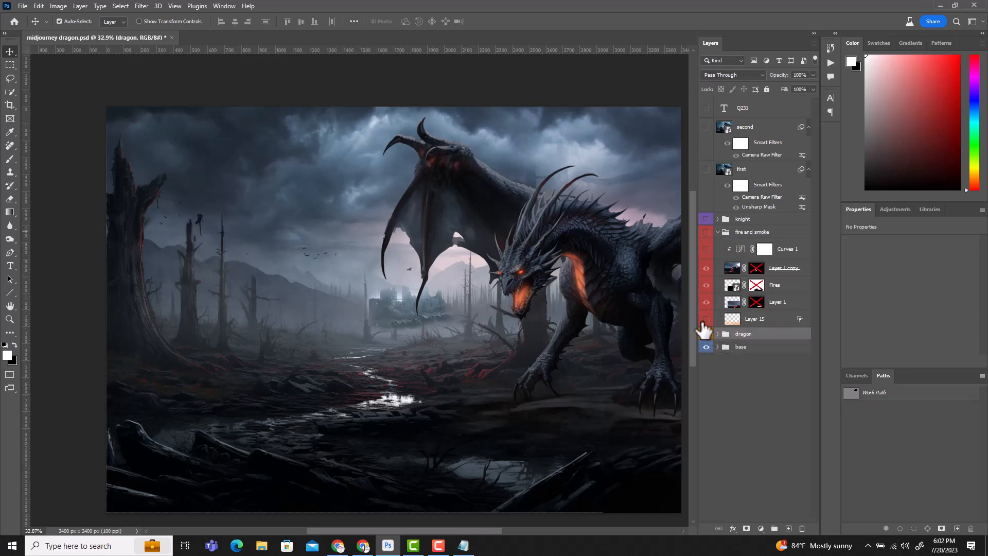
{"action": "left_click", "coordinate": [706, 232]}
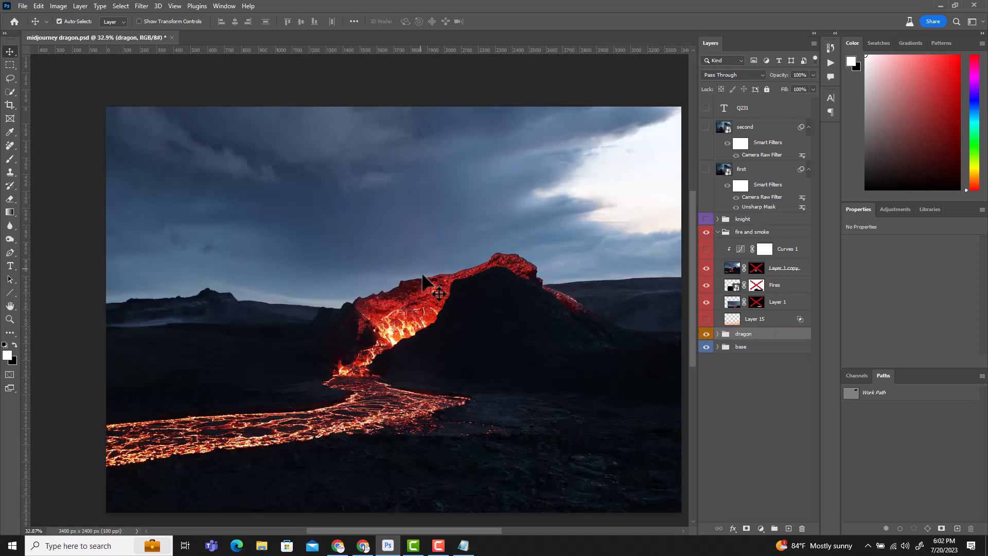
{"action": "left_click", "coordinate": [707, 334]}
Select the lava image on Layer 1, hide Layer 1 copy and Fires above it, and re-enable the Layer 1 mask.
{"action": "left_click", "coordinate": [737, 305]}
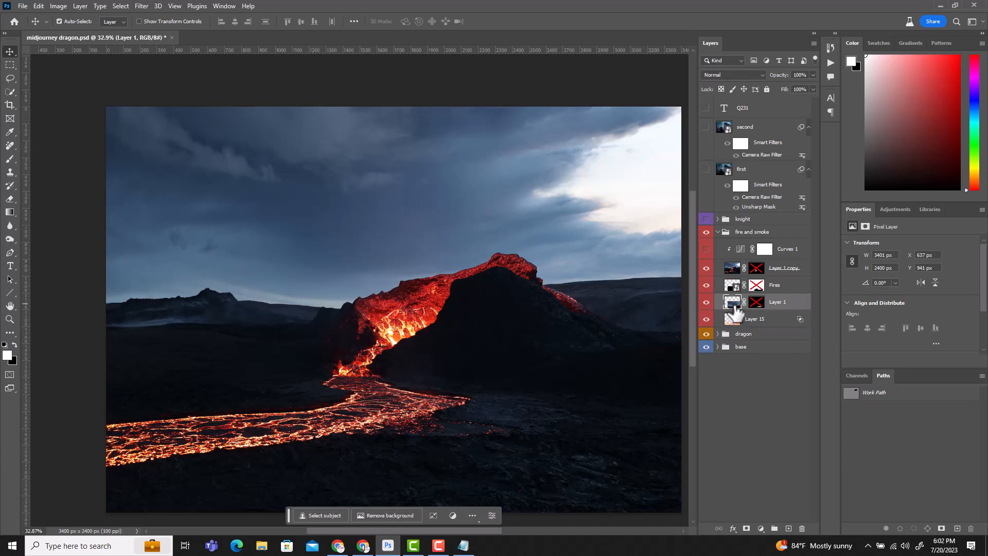
{"action": "left_click", "coordinate": [707, 267]}
{"action": "left_click", "coordinate": [706, 286]}
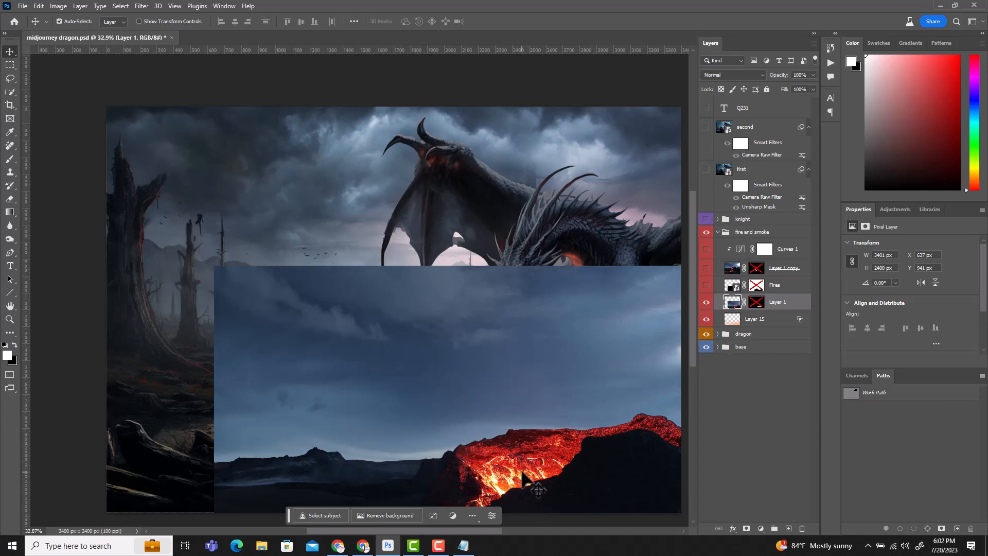
{"action": "left_click", "coordinate": [755, 310], "text": "shift"}
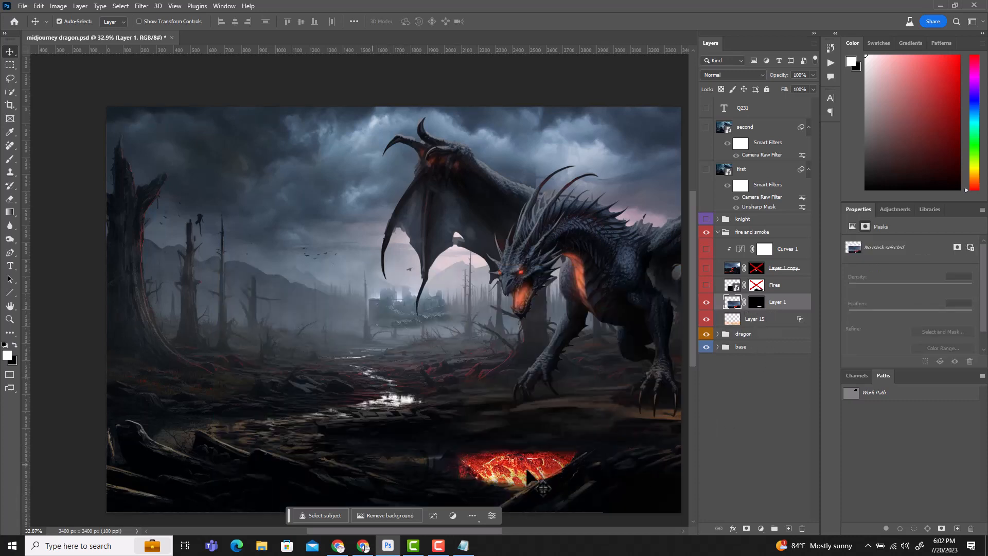
Show and select the Fires layer, and re-enable its mask.
{"action": "left_click", "coordinate": [707, 286]}
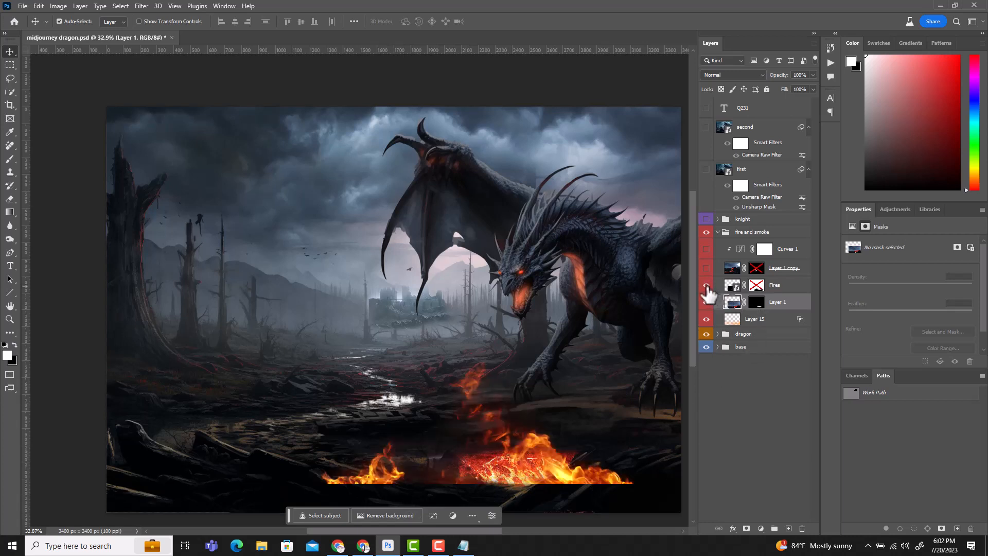
{"action": "left_click", "coordinate": [737, 286]}
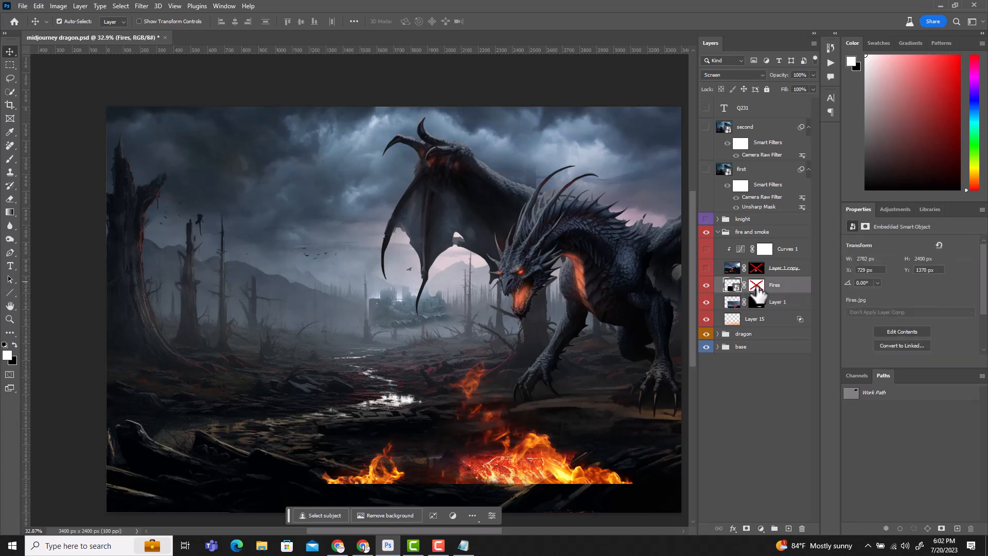
{"action": "left_click", "coordinate": [758, 286], "text": "shift"}
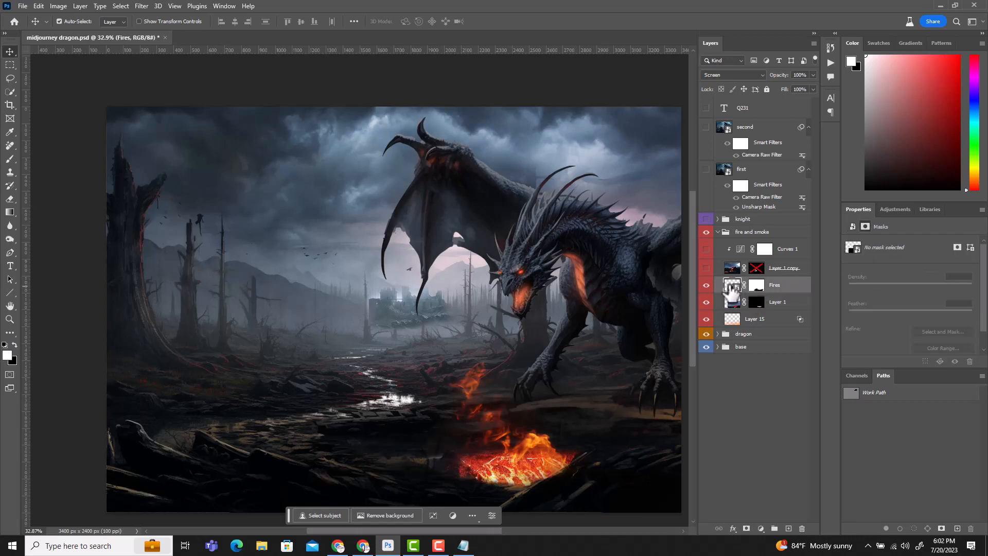
Show Layer 1 copy with its mask and clipped Curves adjustment enabled, and collapse the fire and smoke group after displaying the curve.
{"action": "left_click", "coordinate": [706, 285]}
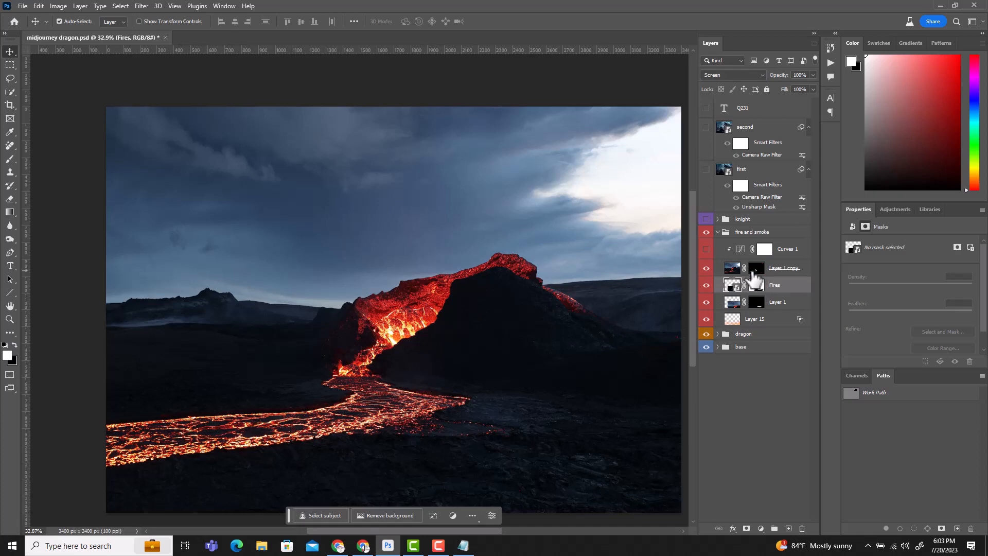
{"action": "left_click", "coordinate": [753, 271], "text": "shift"}
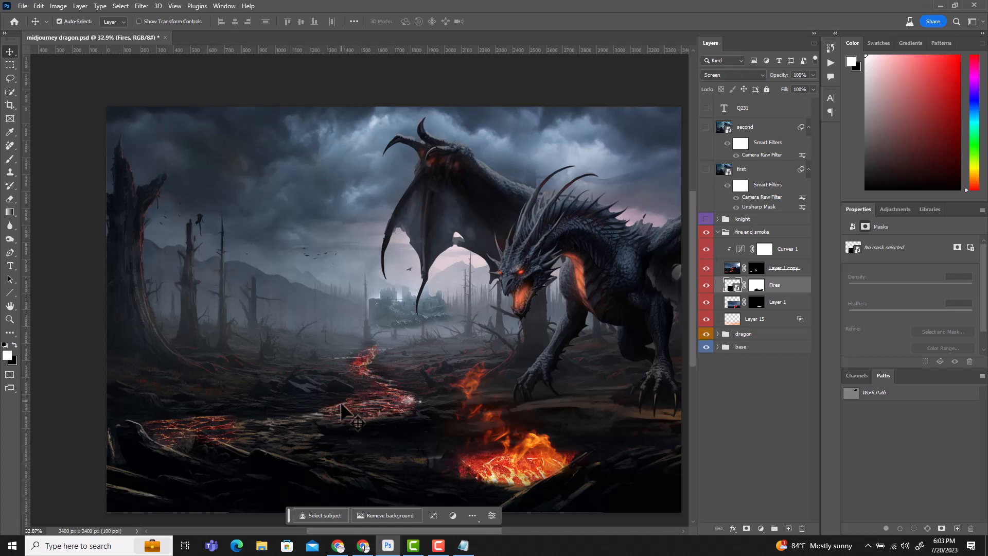
{"action": "left_click", "coordinate": [744, 251]}
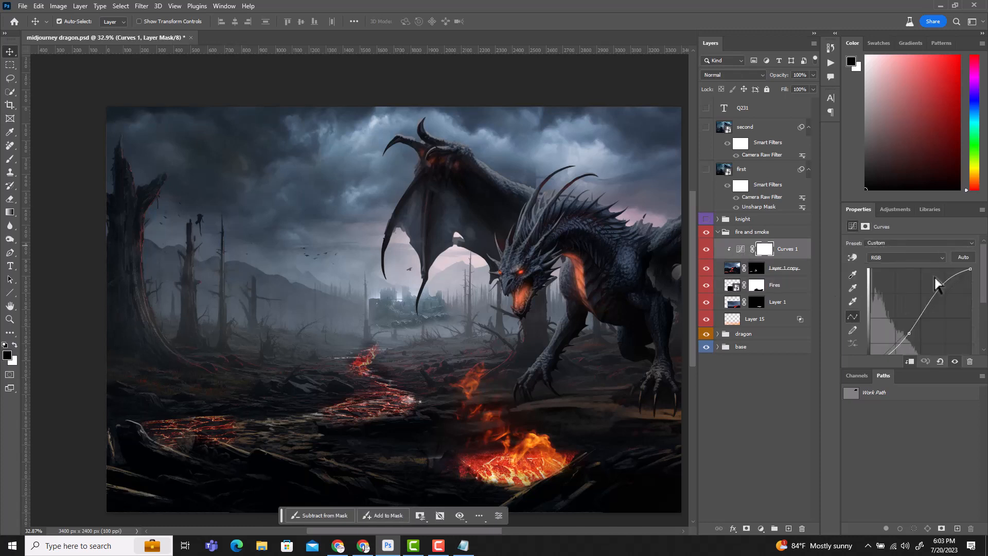
{"action": "left_click", "coordinate": [719, 233]}
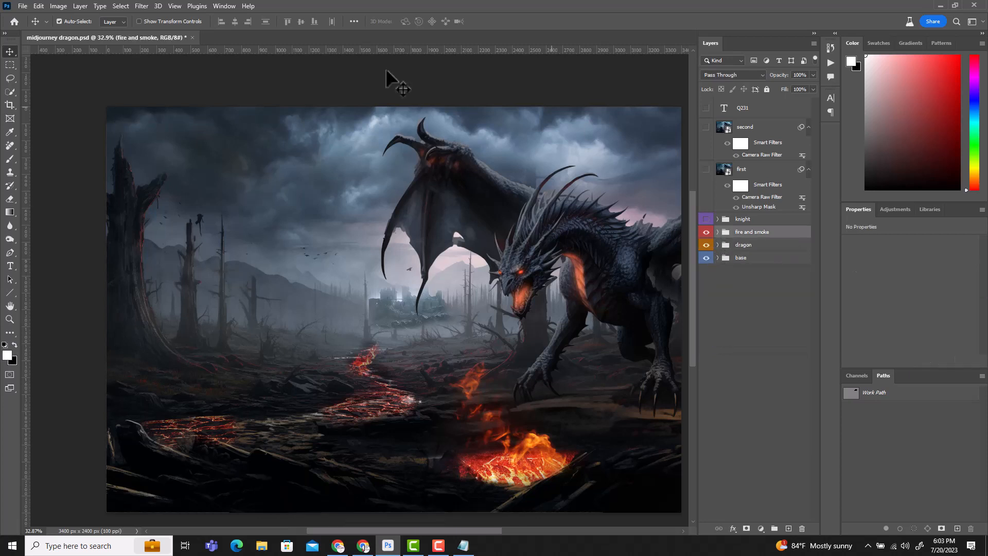
Show and expand the knight group, and compare it with and without the soldier shadow layer, leaving the shadow on.
{"action": "left_click", "coordinate": [706, 220]}
{"action": "left_click", "coordinate": [718, 220]}
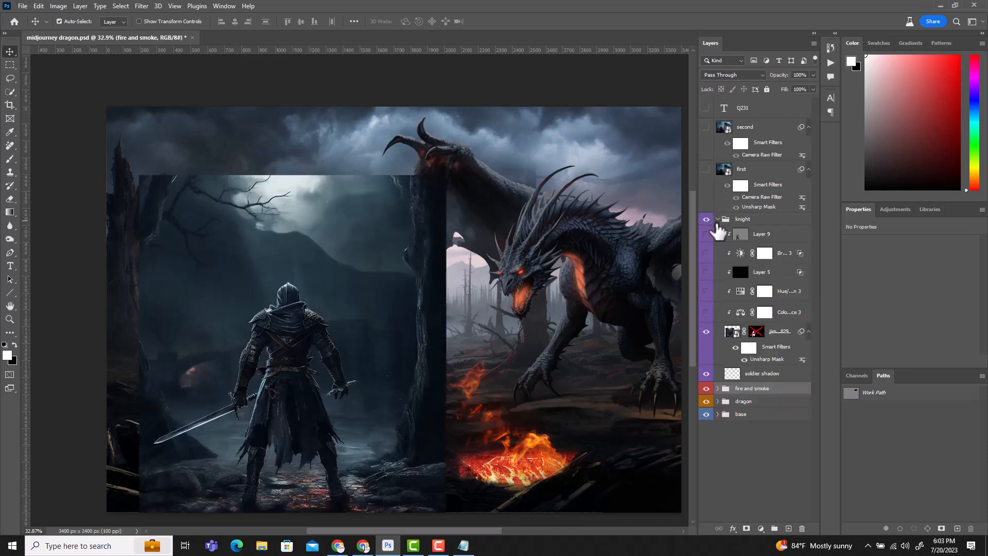
{"action": "left_click", "coordinate": [706, 375]}
{"action": "left_click", "coordinate": [705, 374]}
Re-enable the mask on the knight image layer, keep its Unsharp Mask smart filter on, and select the layer.
{"action": "left_click", "coordinate": [756, 333], "text": "shift"}
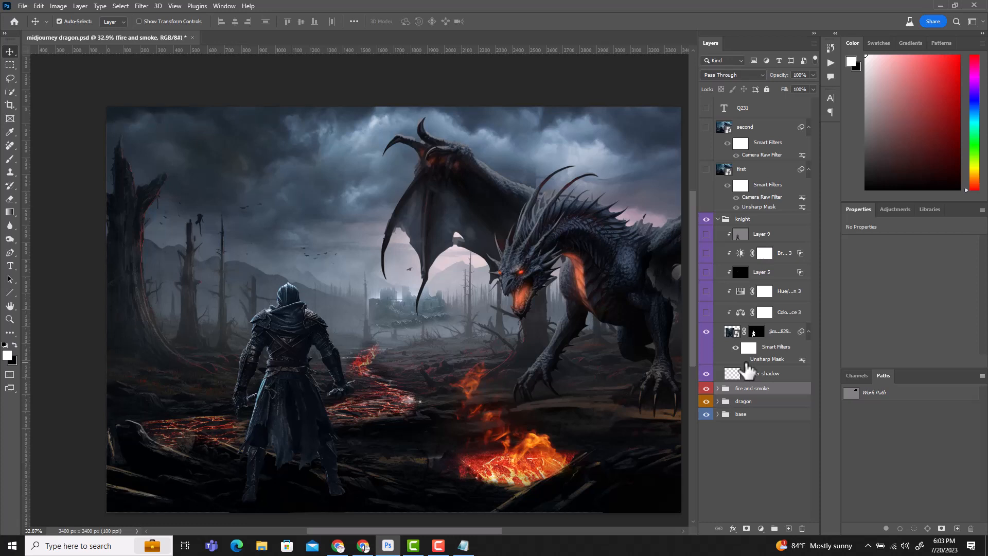
{"action": "left_click", "coordinate": [745, 361]}
{"action": "left_click", "coordinate": [733, 331]}
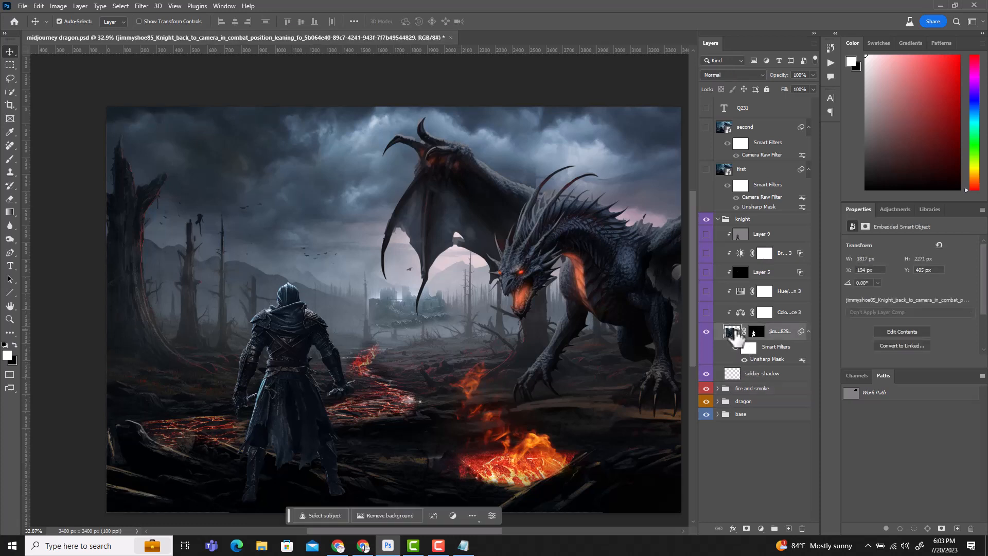
Turn on the knight's clipped Color Balance and Hue/Saturation adjustments and display their settings.
{"action": "left_click", "coordinate": [742, 312]}
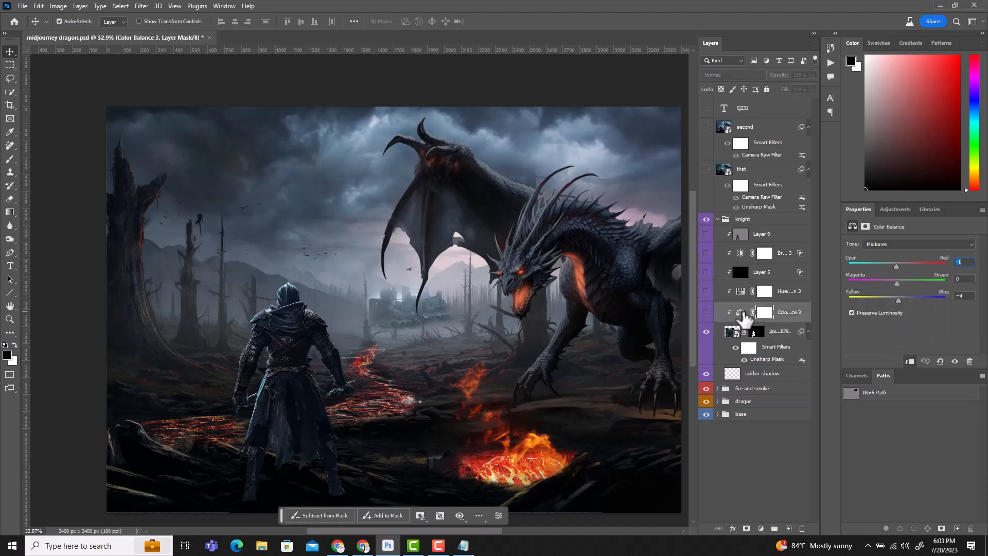
{"action": "left_click", "coordinate": [706, 314]}
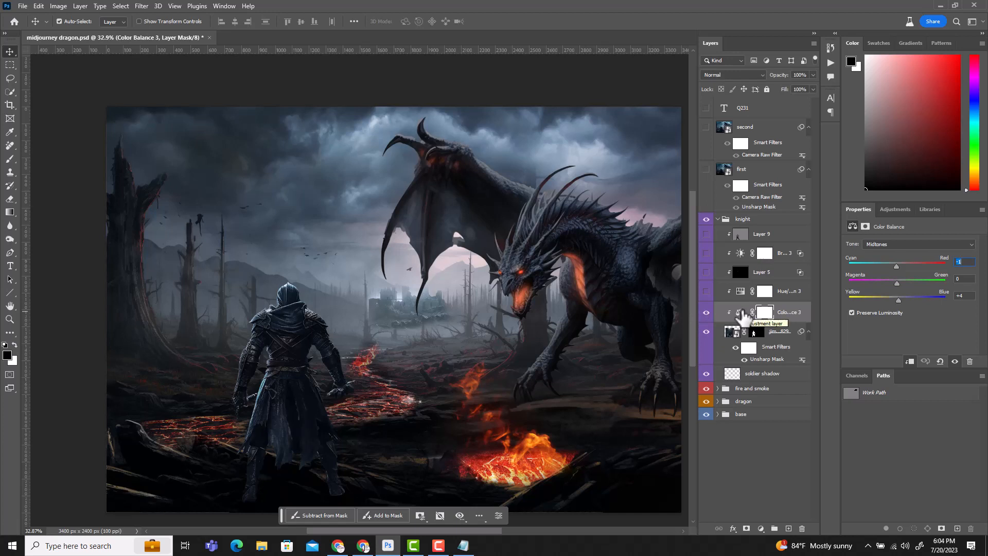
{"action": "left_click", "coordinate": [741, 291]}
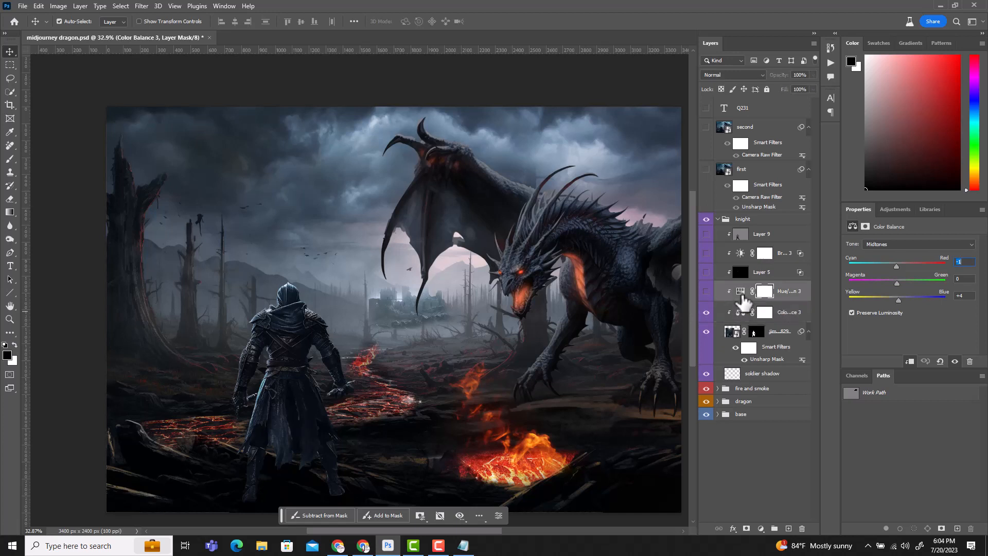
{"action": "left_click", "coordinate": [707, 293]}
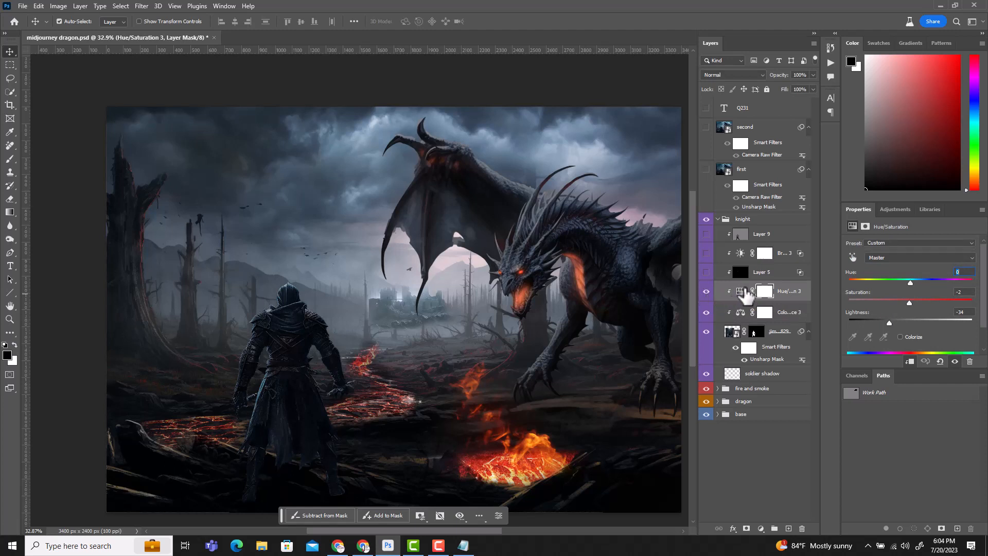
{"action": "left_click", "coordinate": [739, 292]}
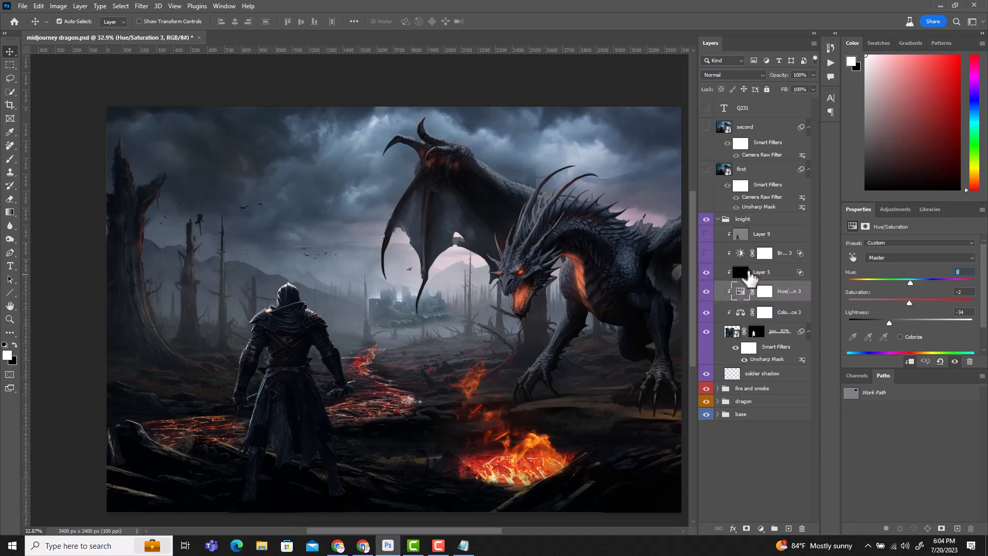
Select the knight's clipped Layer 5, and turn on the Brightness/Contrast adjustment above it, displaying its settings and mask.
{"action": "left_click", "coordinate": [749, 275]}
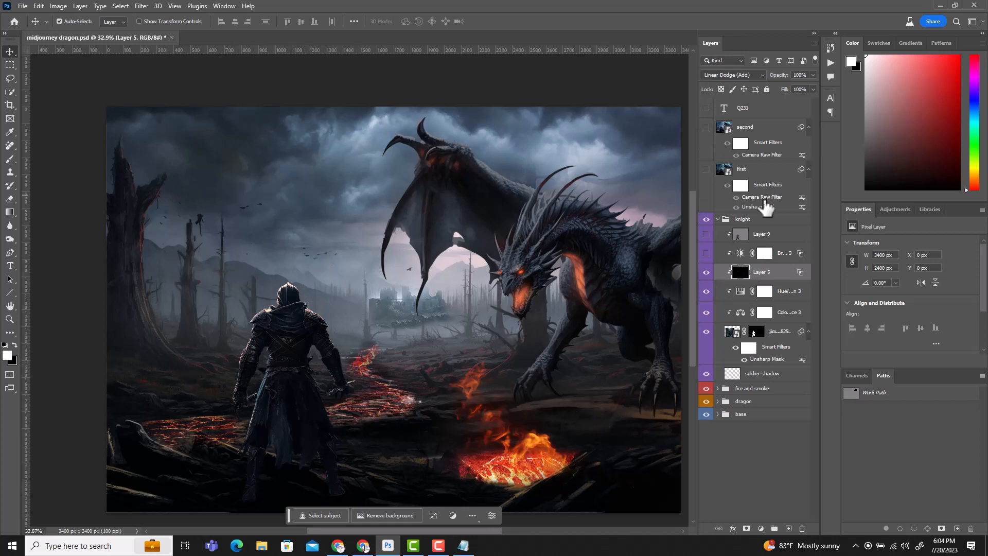
{"action": "left_click", "coordinate": [739, 254]}
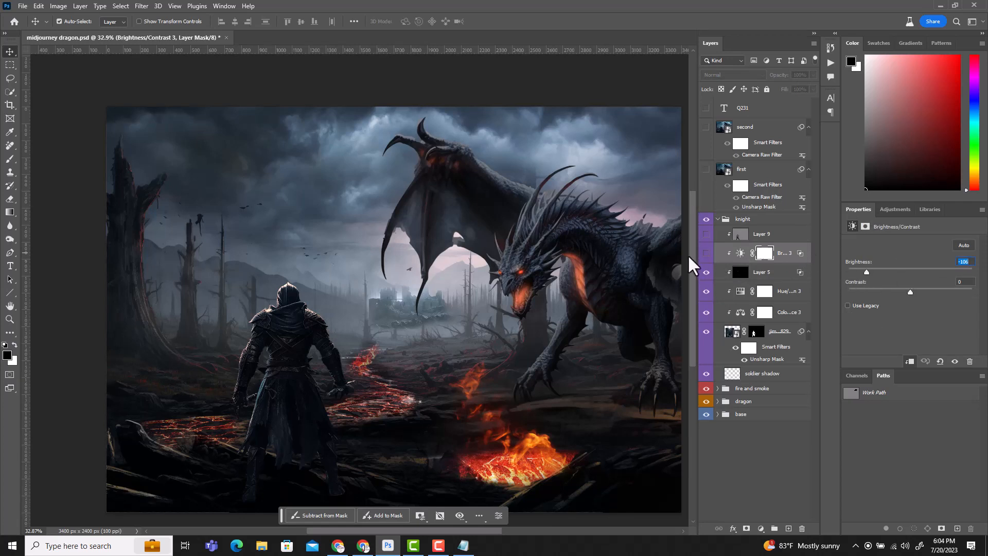
{"action": "left_click", "coordinate": [706, 254]}
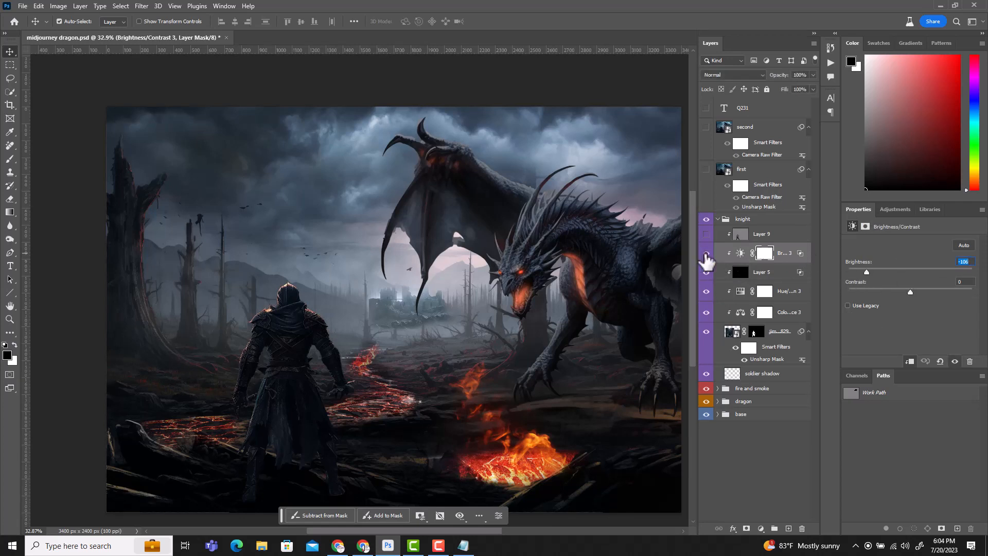
{"action": "left_click", "coordinate": [766, 255]}
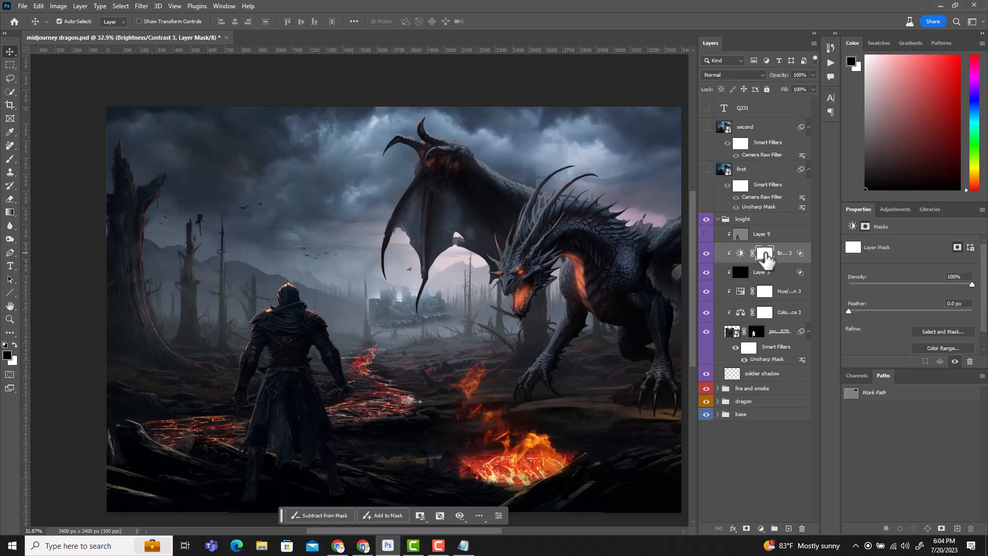
{"action": "left_click", "coordinate": [708, 253]}
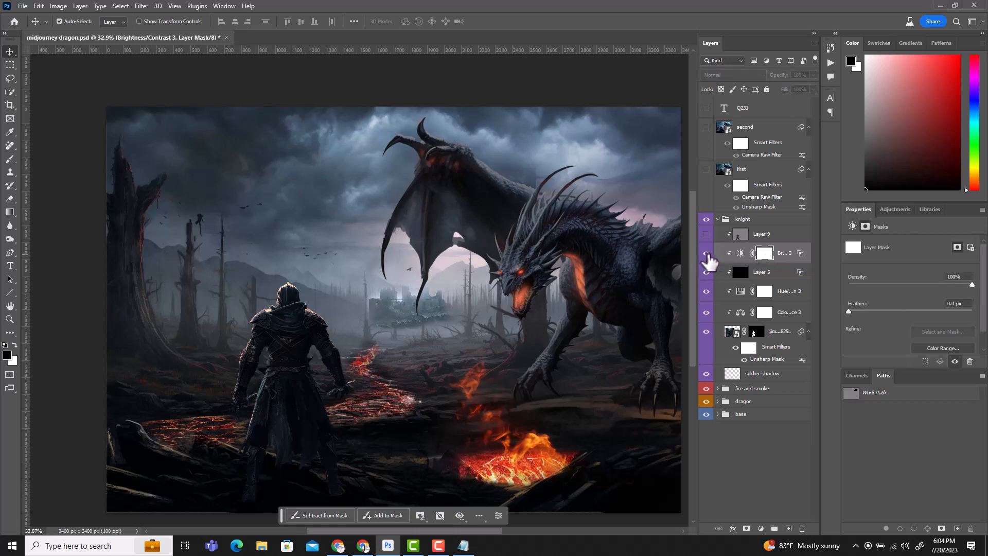
Turn the knight's clipped Brightness/Contrast adjustment back on, and select and show the clipped Layer 9 above it.
{"action": "left_click", "coordinate": [709, 253]}
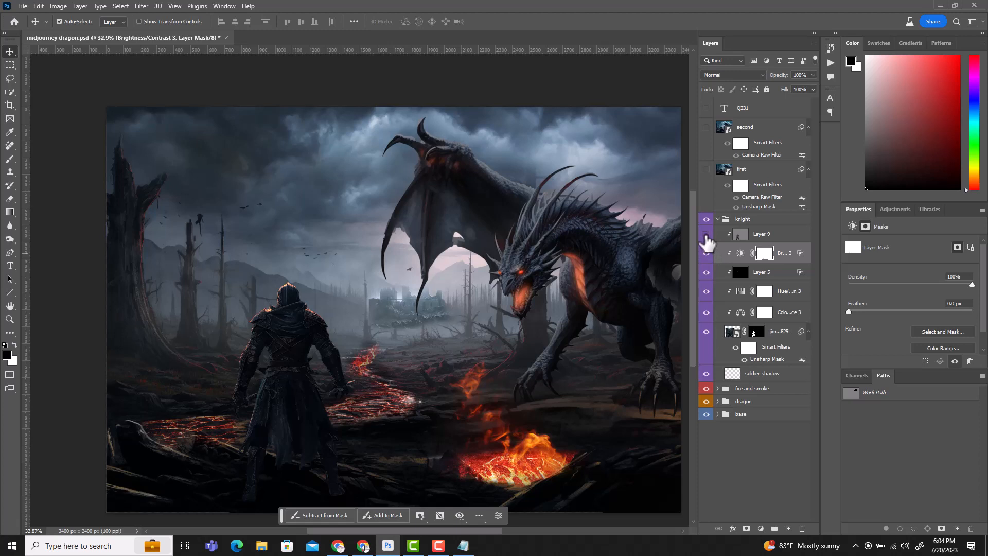
{"action": "left_click", "coordinate": [744, 238]}
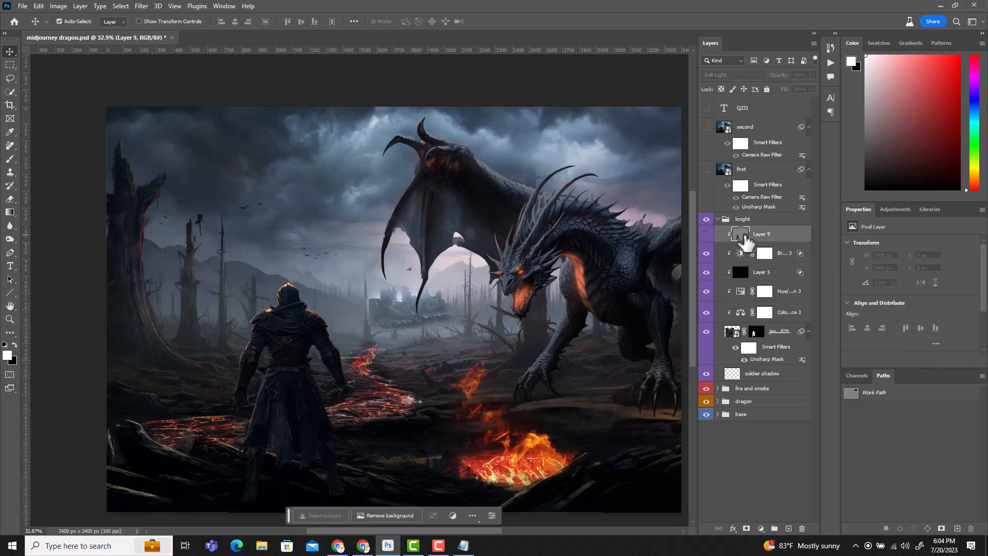
{"action": "left_click", "coordinate": [706, 234]}
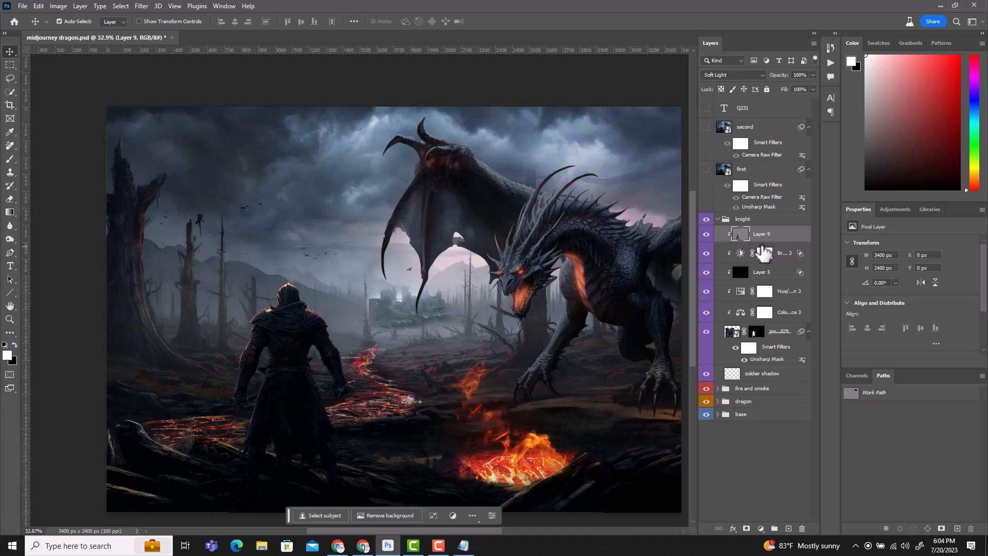
Compare the knight with and without Layer 9, leaving it on, and collapse the knight group.
{"action": "left_click", "coordinate": [706, 235]}
{"action": "left_click", "coordinate": [706, 235]}
{"action": "left_click", "coordinate": [706, 235]}
{"action": "left_click", "coordinate": [706, 235]}
{"action": "left_click", "coordinate": [718, 220]}
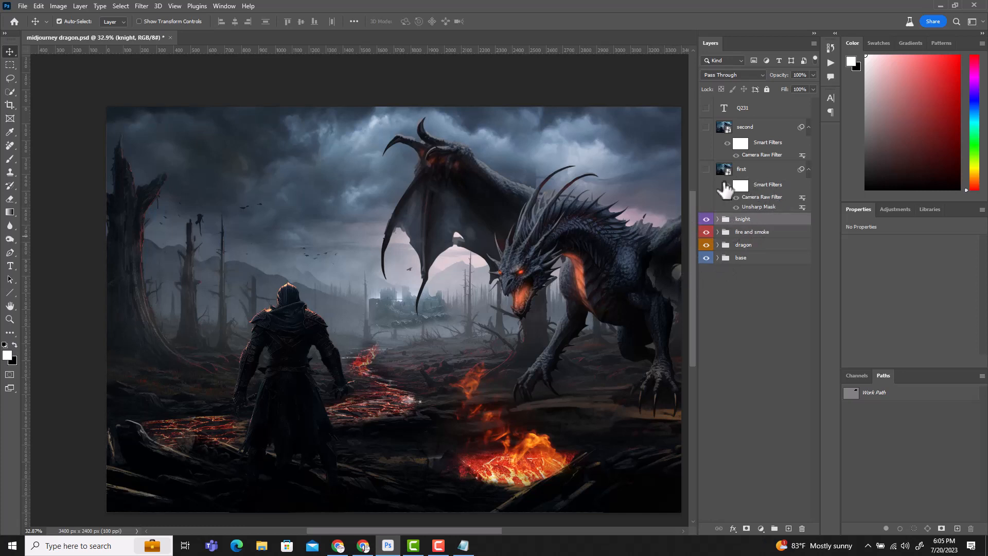
Select and show the "first" smart object layer, and compare it with and without its Camera Raw Filter, leaving the filter on.
{"action": "left_click", "coordinate": [752, 173]}
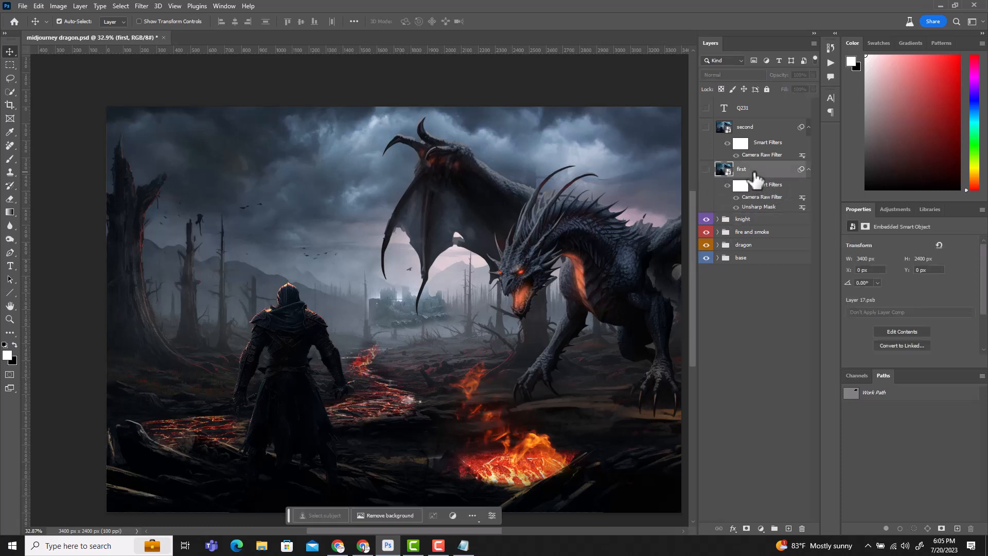
{"action": "left_click", "coordinate": [706, 169]}
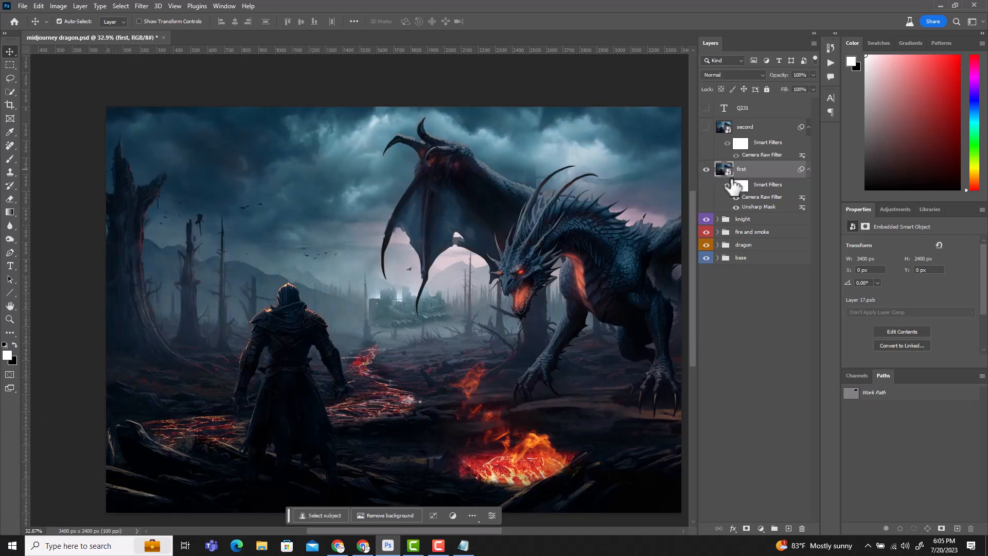
{"action": "left_click", "coordinate": [736, 197]}
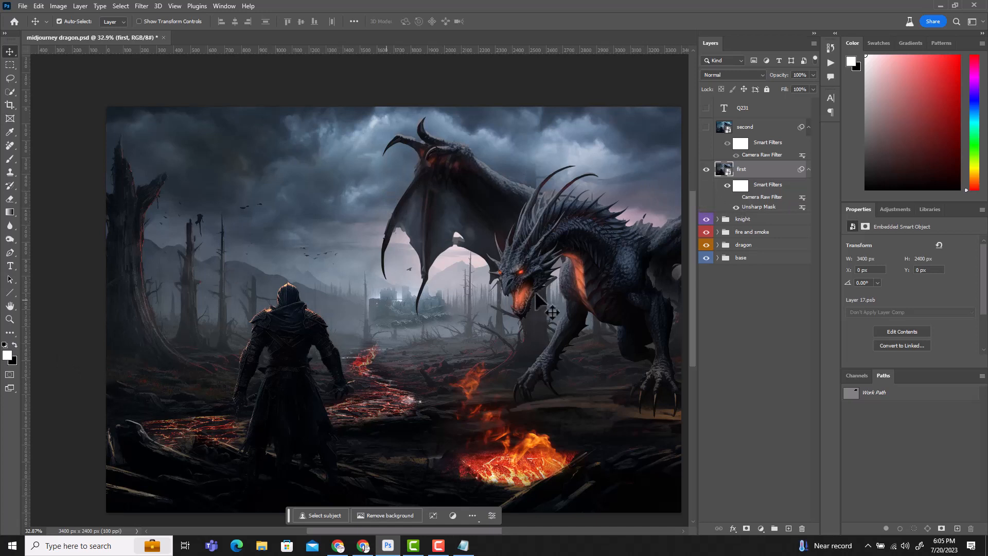
{"action": "left_click", "coordinate": [736, 199]}
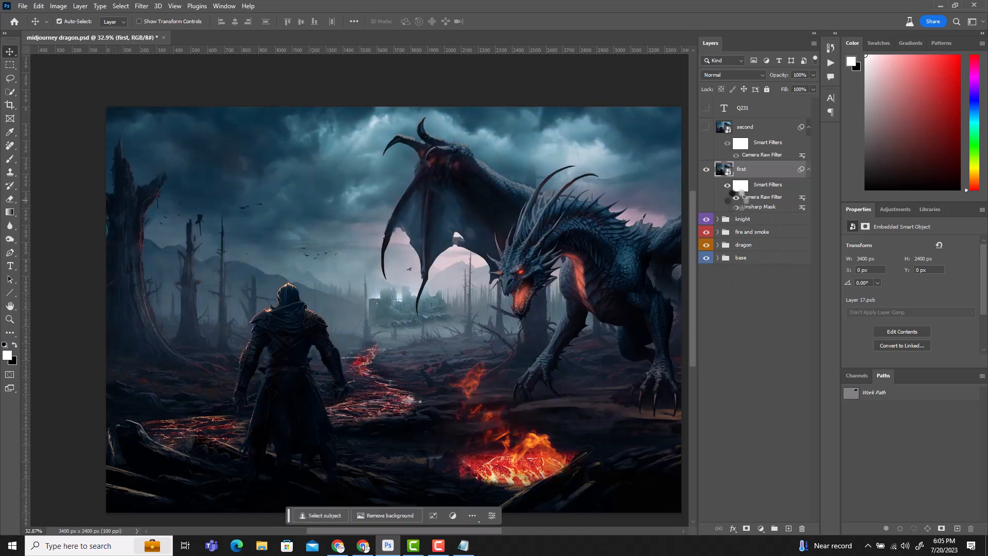
Open the Camera Raw Filter of the "first" layer, inspect its settings and presets, and close it with the settings kept.
{"action": "double_click", "coordinate": [758, 198]}
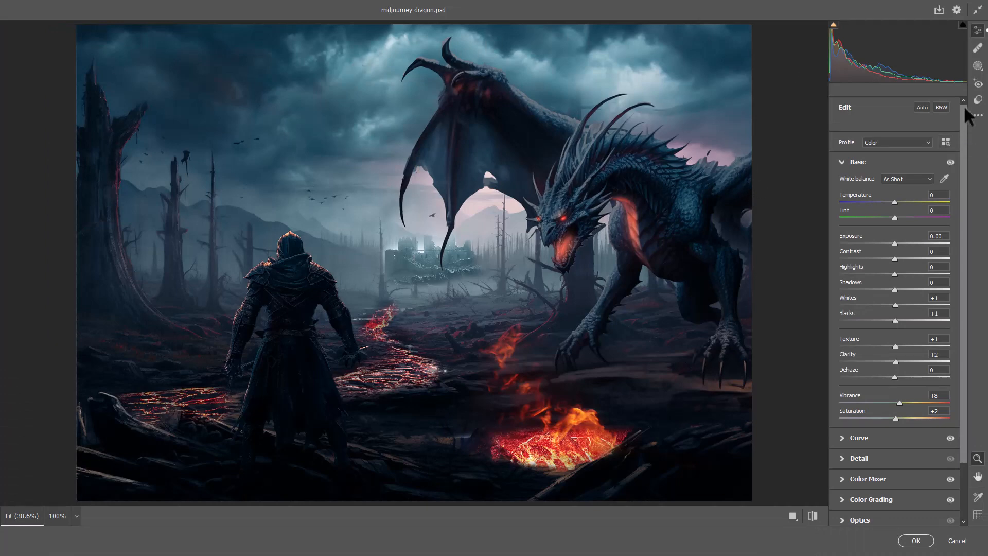
{"action": "left_click", "coordinate": [978, 101]}
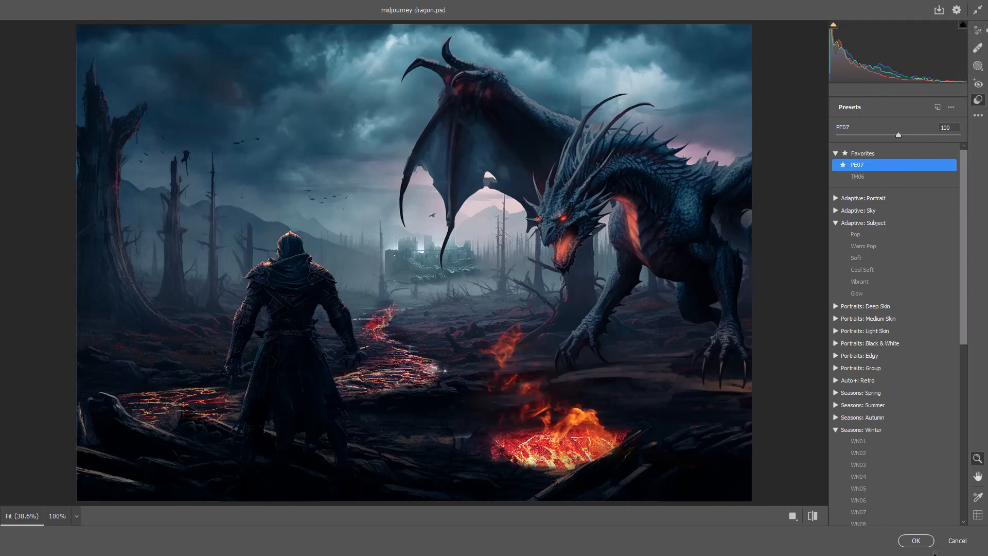
{"action": "left_click", "coordinate": [918, 540]}
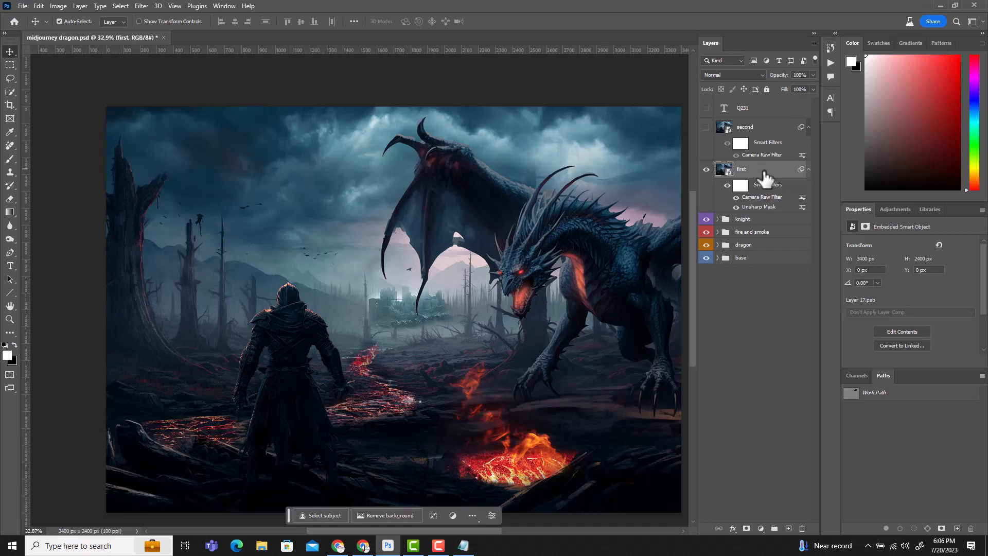
Select and show the "second" smart object layer, and open its Camera Raw Filter settings.
{"action": "left_click", "coordinate": [739, 128]}
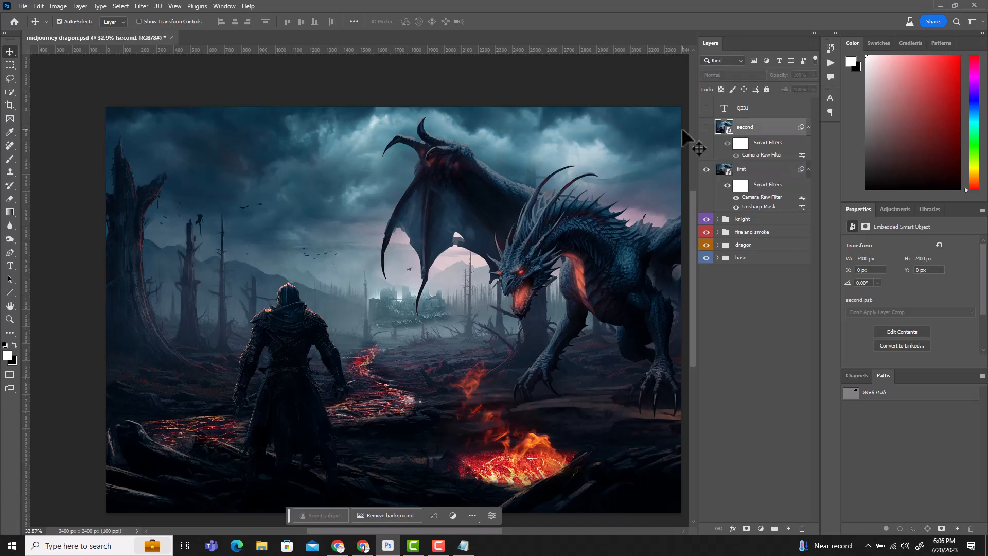
{"action": "left_click", "coordinate": [706, 127]}
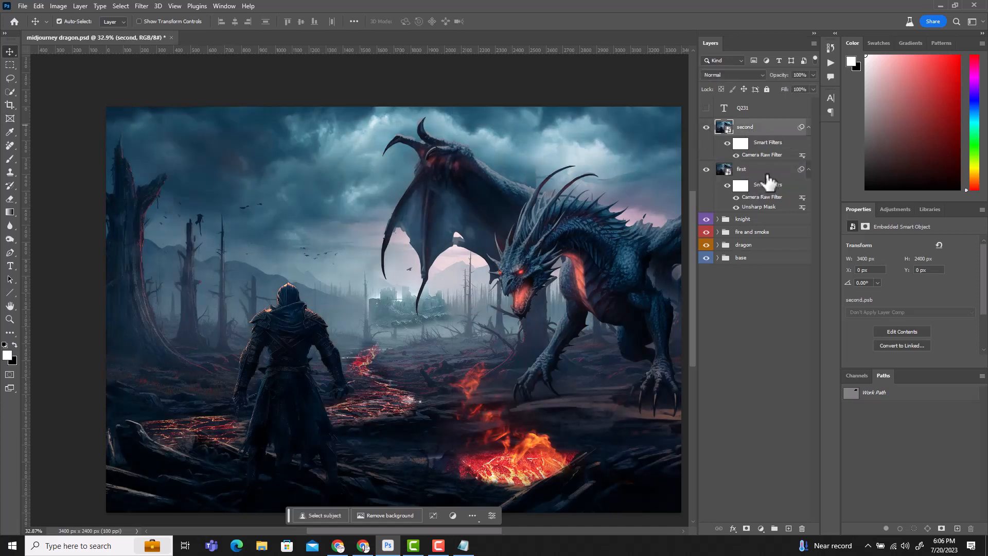
{"action": "double_click", "coordinate": [757, 155]}
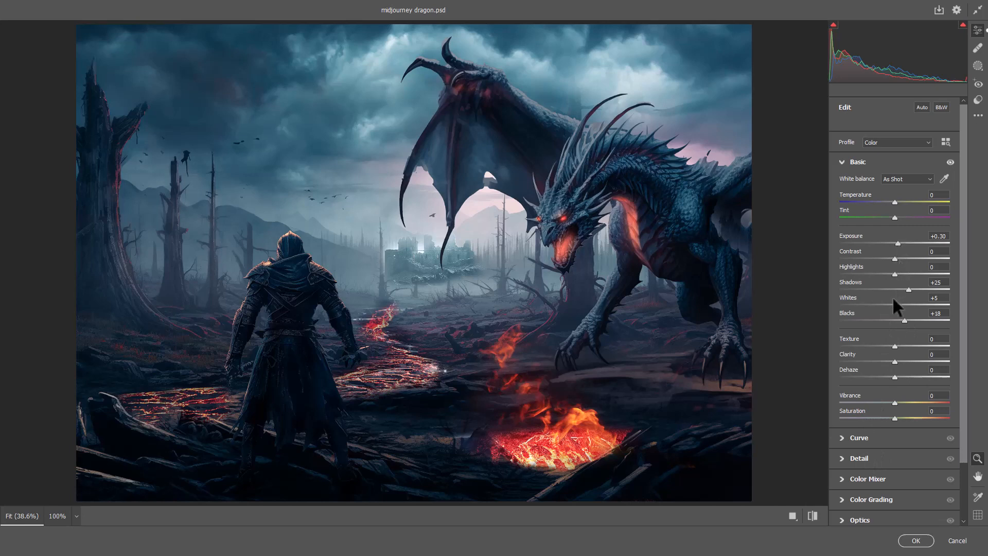
Examine the Curve, Detail, Optics, Effects and Basic settings of the Camera Raw Filter, and close it with the settings kept.
{"action": "left_click", "coordinate": [846, 437]}
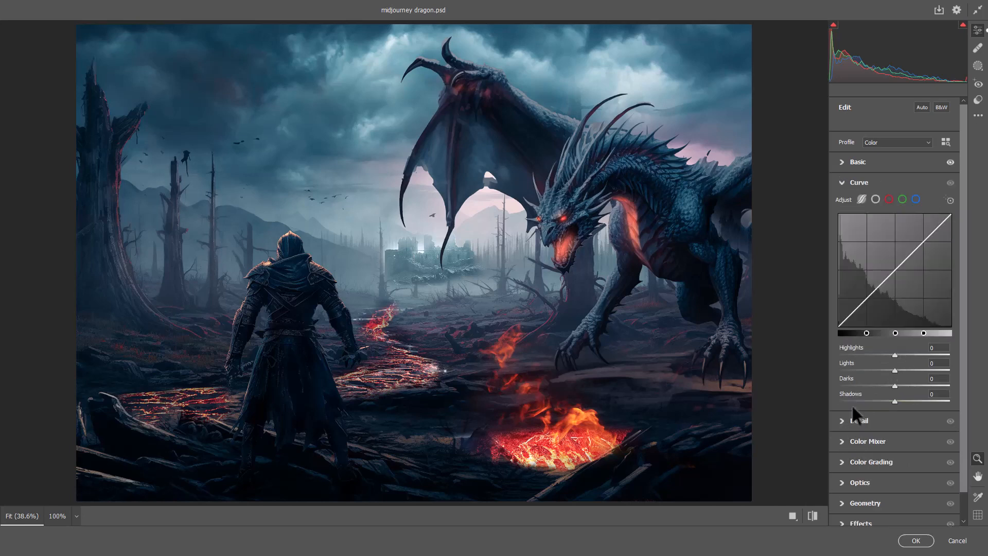
{"action": "left_click", "coordinate": [843, 421]}
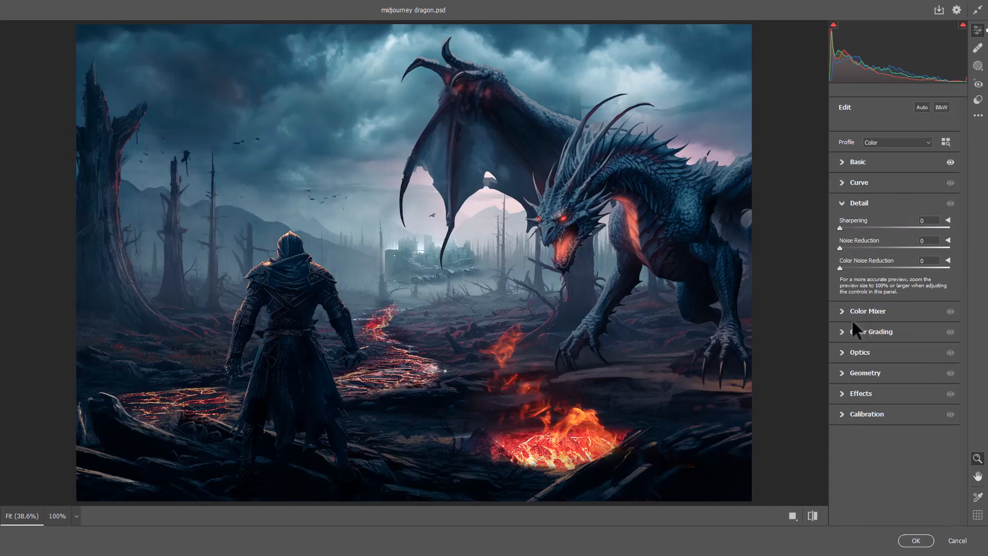
{"action": "left_click", "coordinate": [842, 352]}
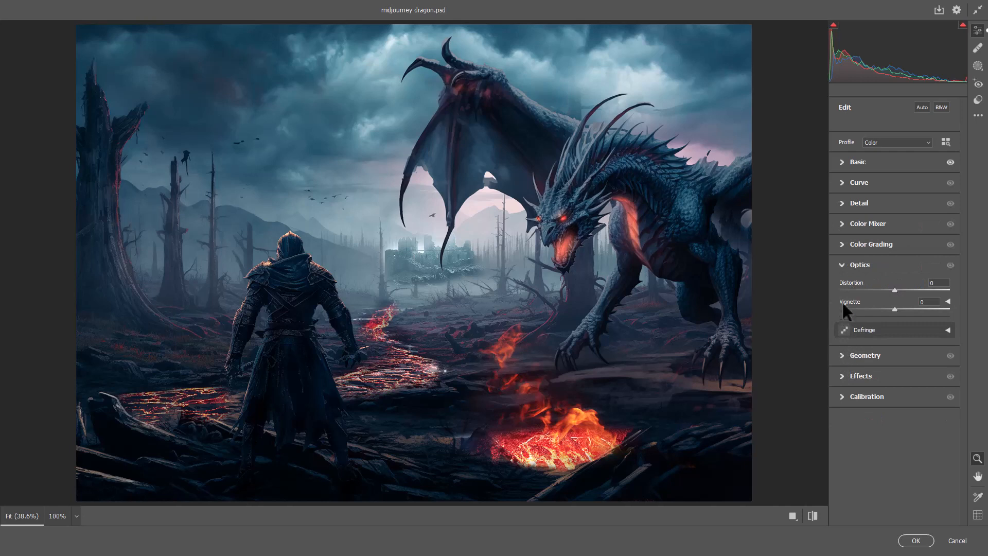
{"action": "left_click", "coordinate": [841, 261]}
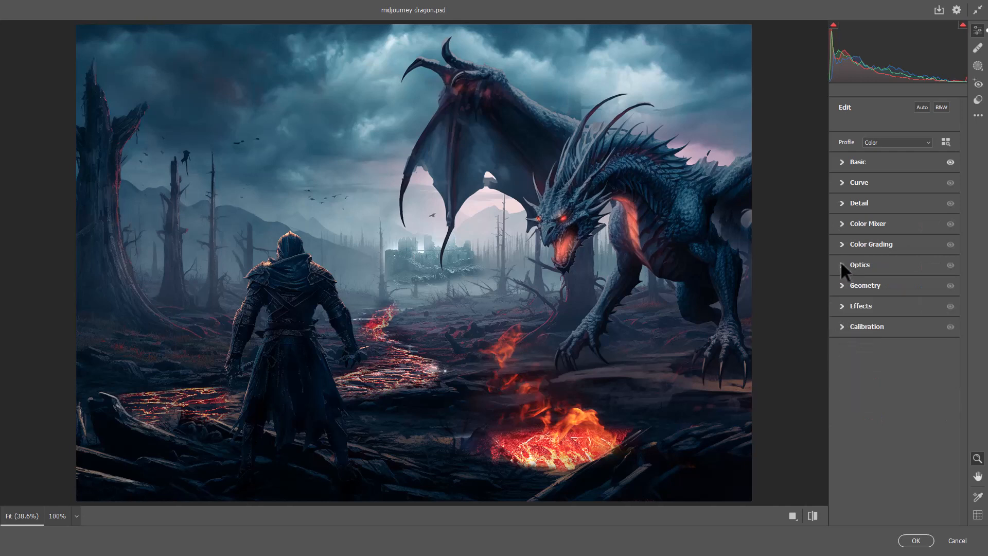
{"action": "left_click", "coordinate": [842, 307]}
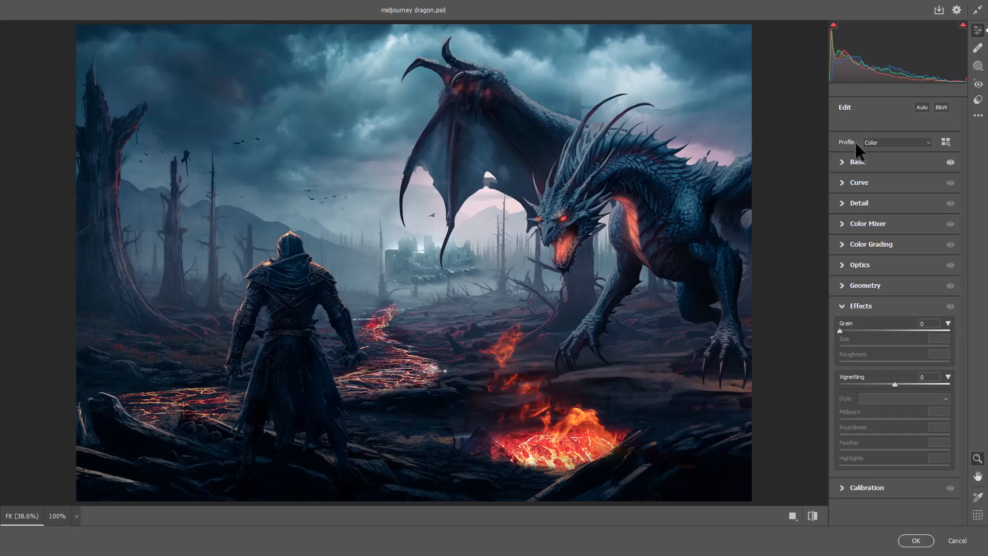
{"action": "left_click", "coordinate": [842, 162]}
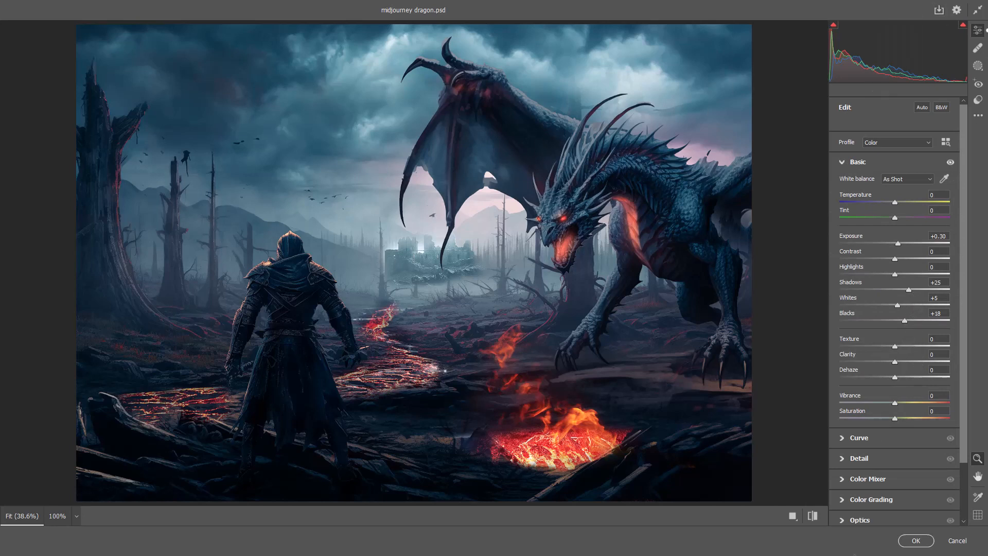
{"action": "left_click", "coordinate": [912, 541]}
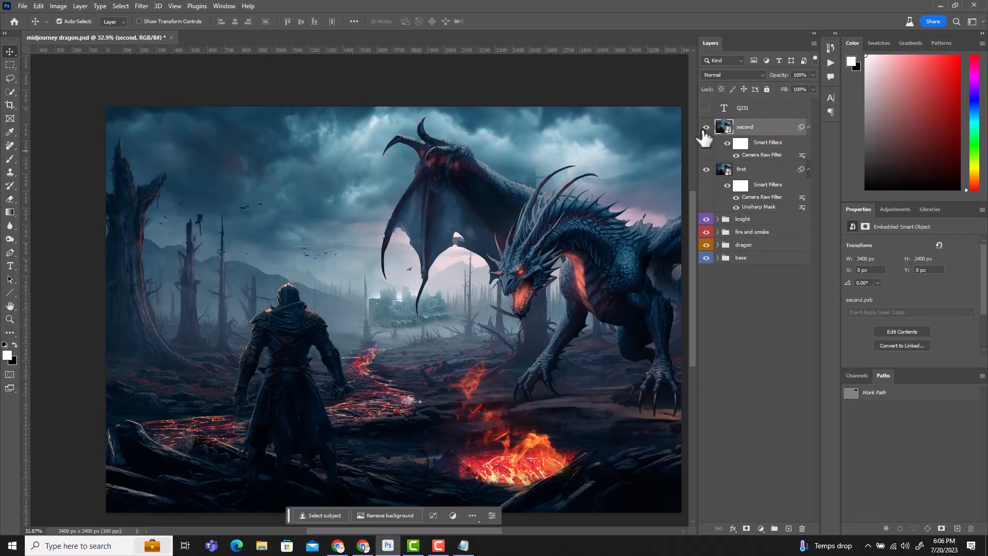
Compare the image with and without the "second" layer, leaving it on, and show the Q231 text layer.
{"action": "left_click", "coordinate": [706, 127]}
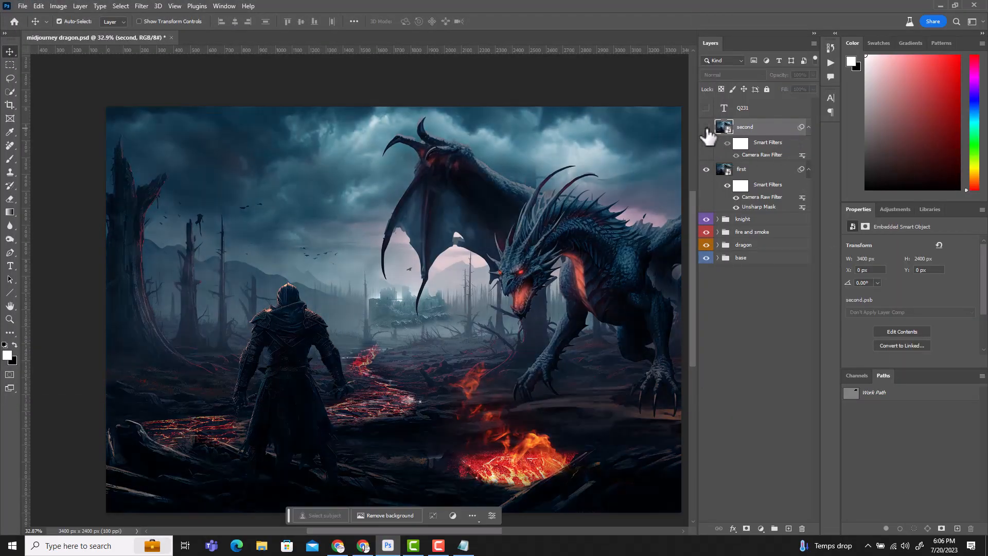
{"action": "left_click", "coordinate": [706, 128]}
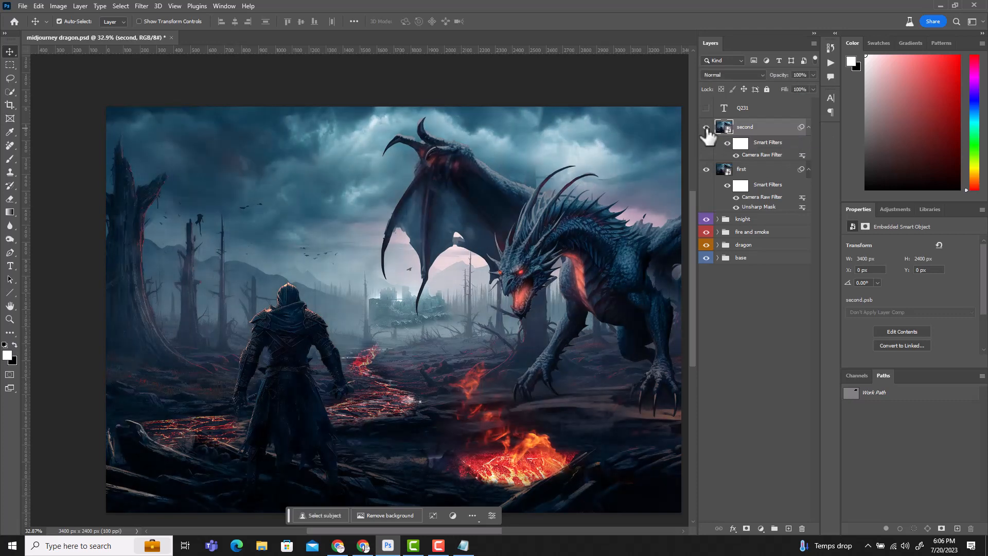
{"action": "left_click", "coordinate": [706, 108]}
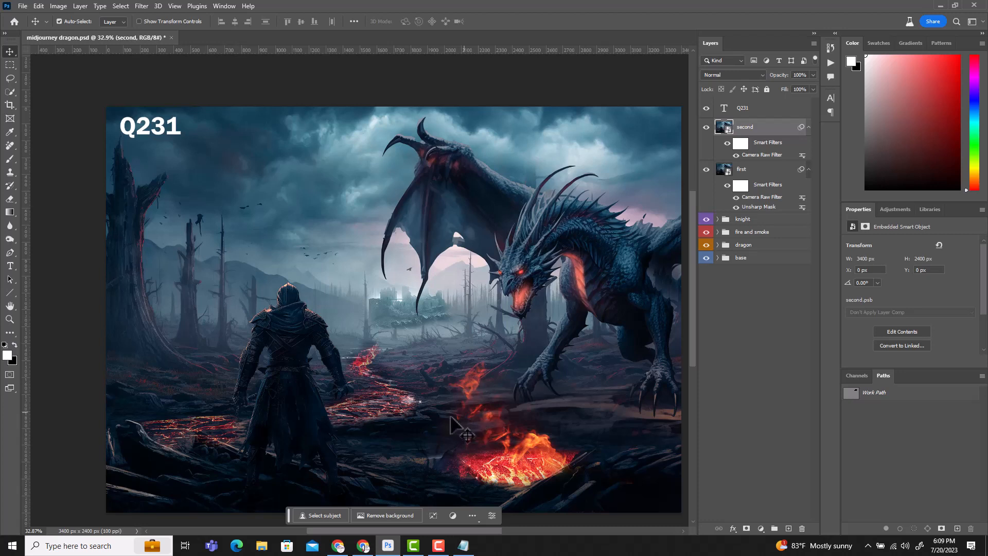
Shift the "second" layer to about X 33 px, Y 22 px.
{"action": "left_click_drag", "start_coordinate": [482, 409], "coordinate": [488, 413]}
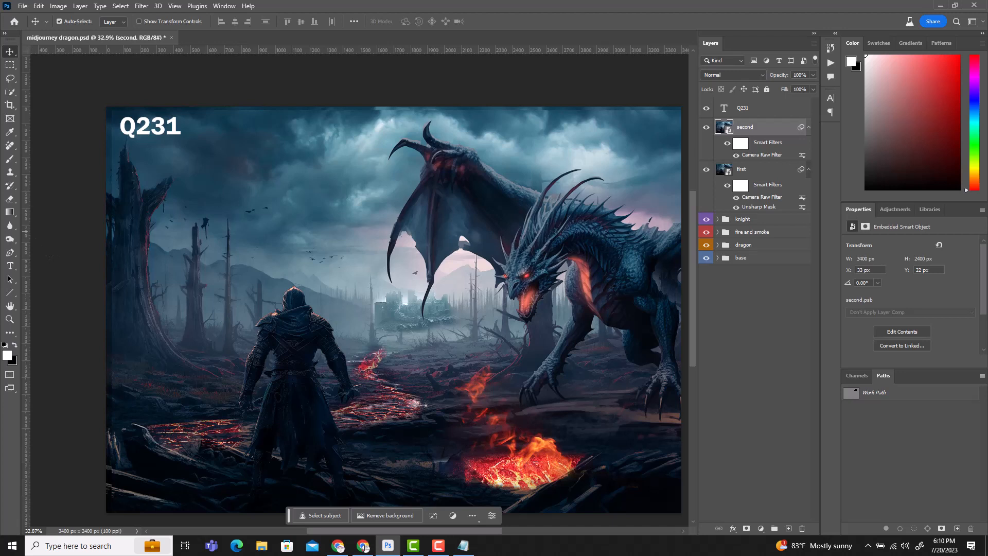